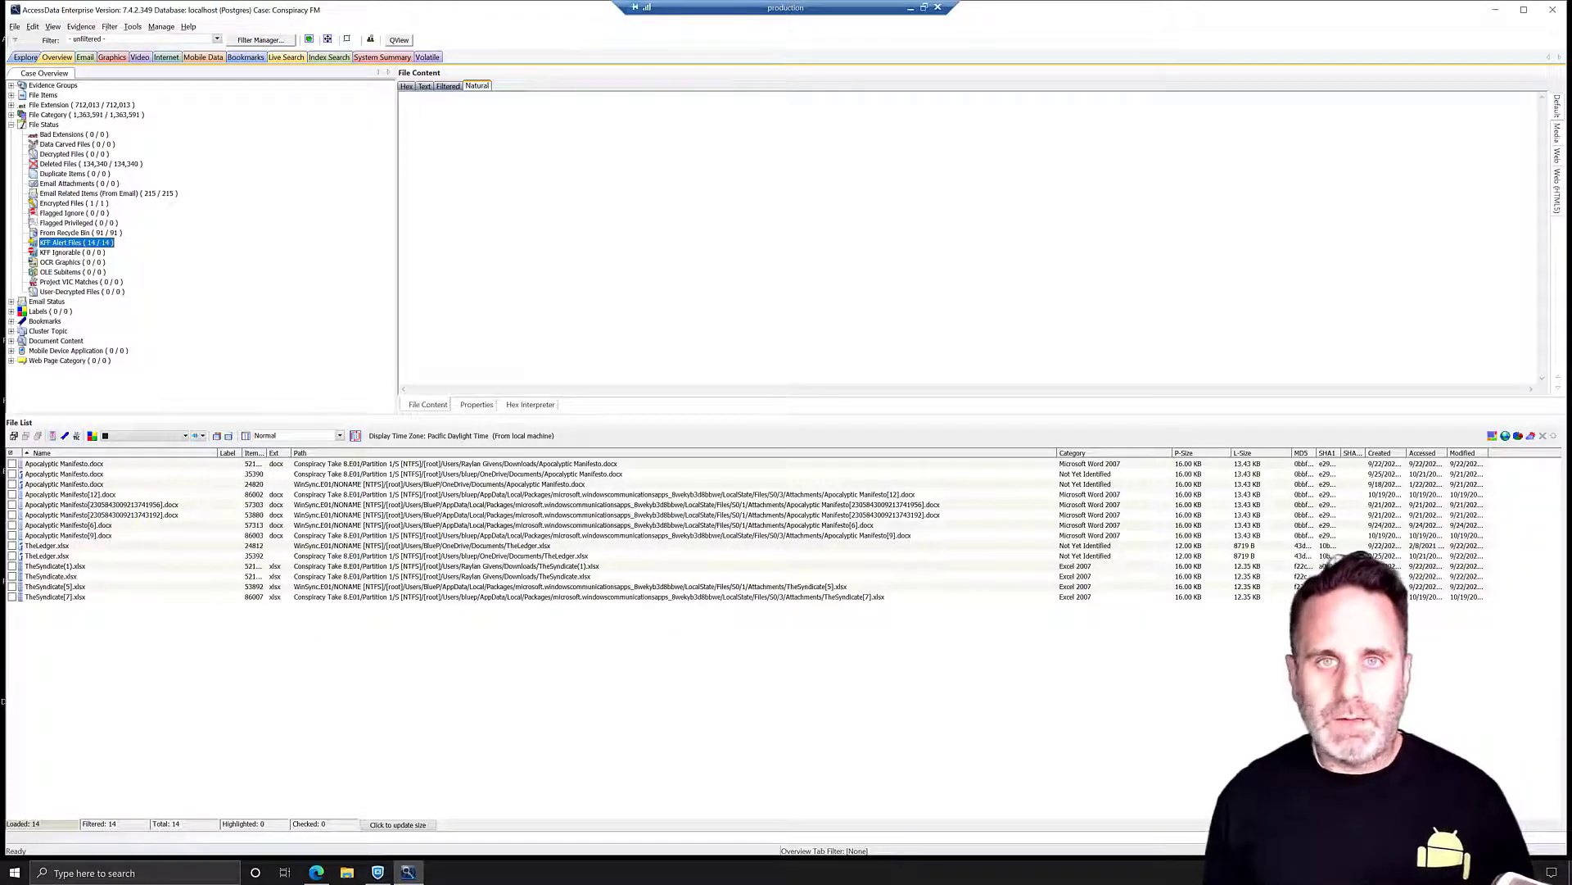
# - Begin exporting Apocalyptic Manifesto[12].docx to an AD1 forensic image
pyautogui.click(71, 493)
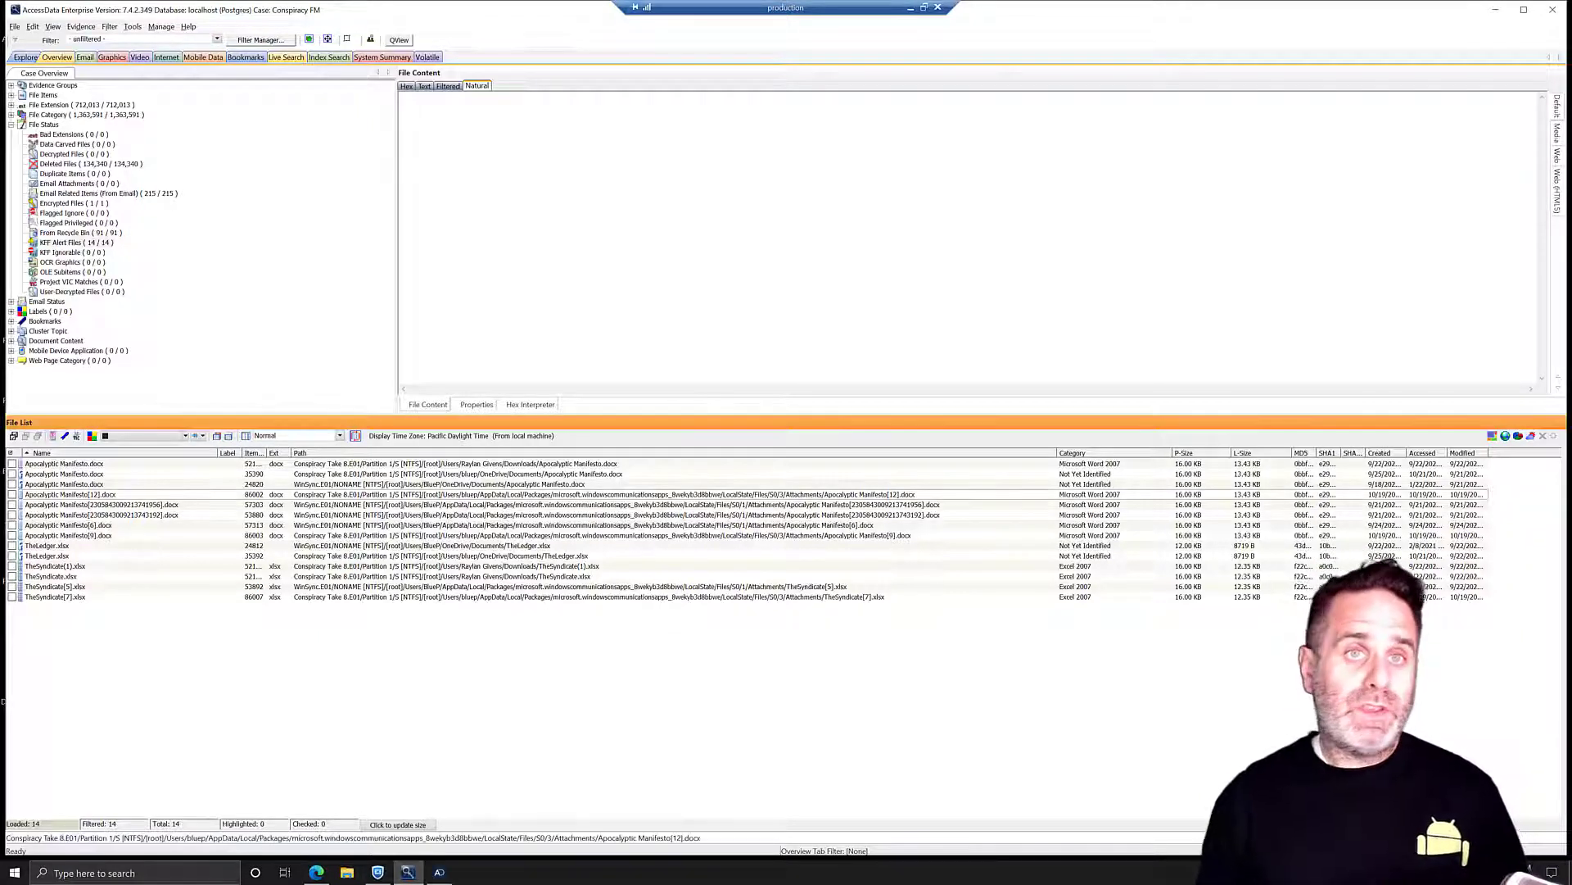
pyautogui.rightClick(449, 498)
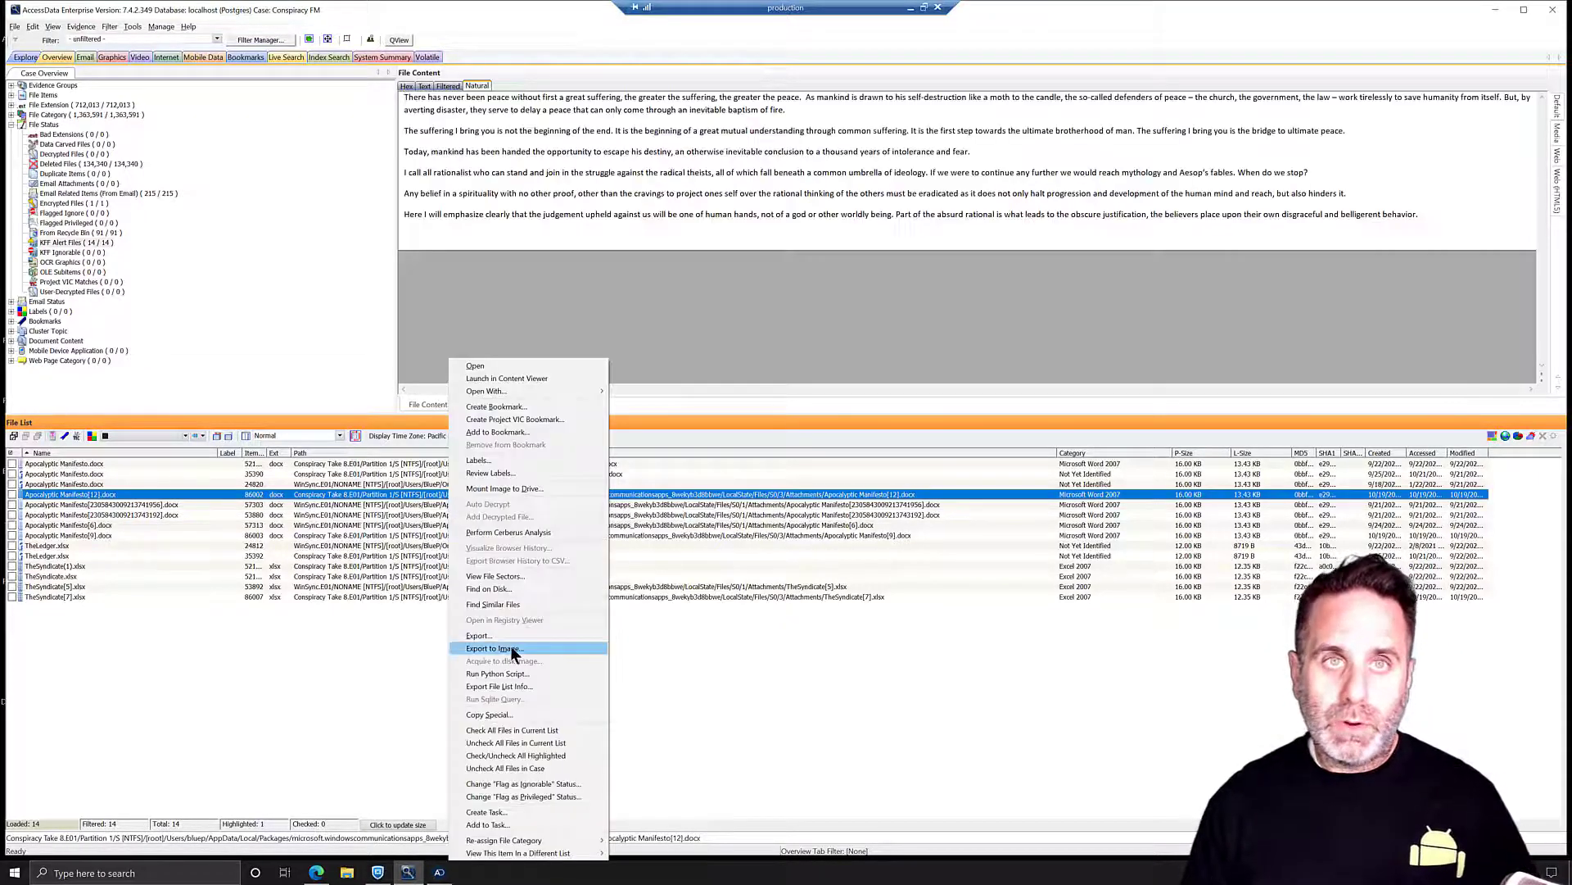
pyautogui.click(509, 648)
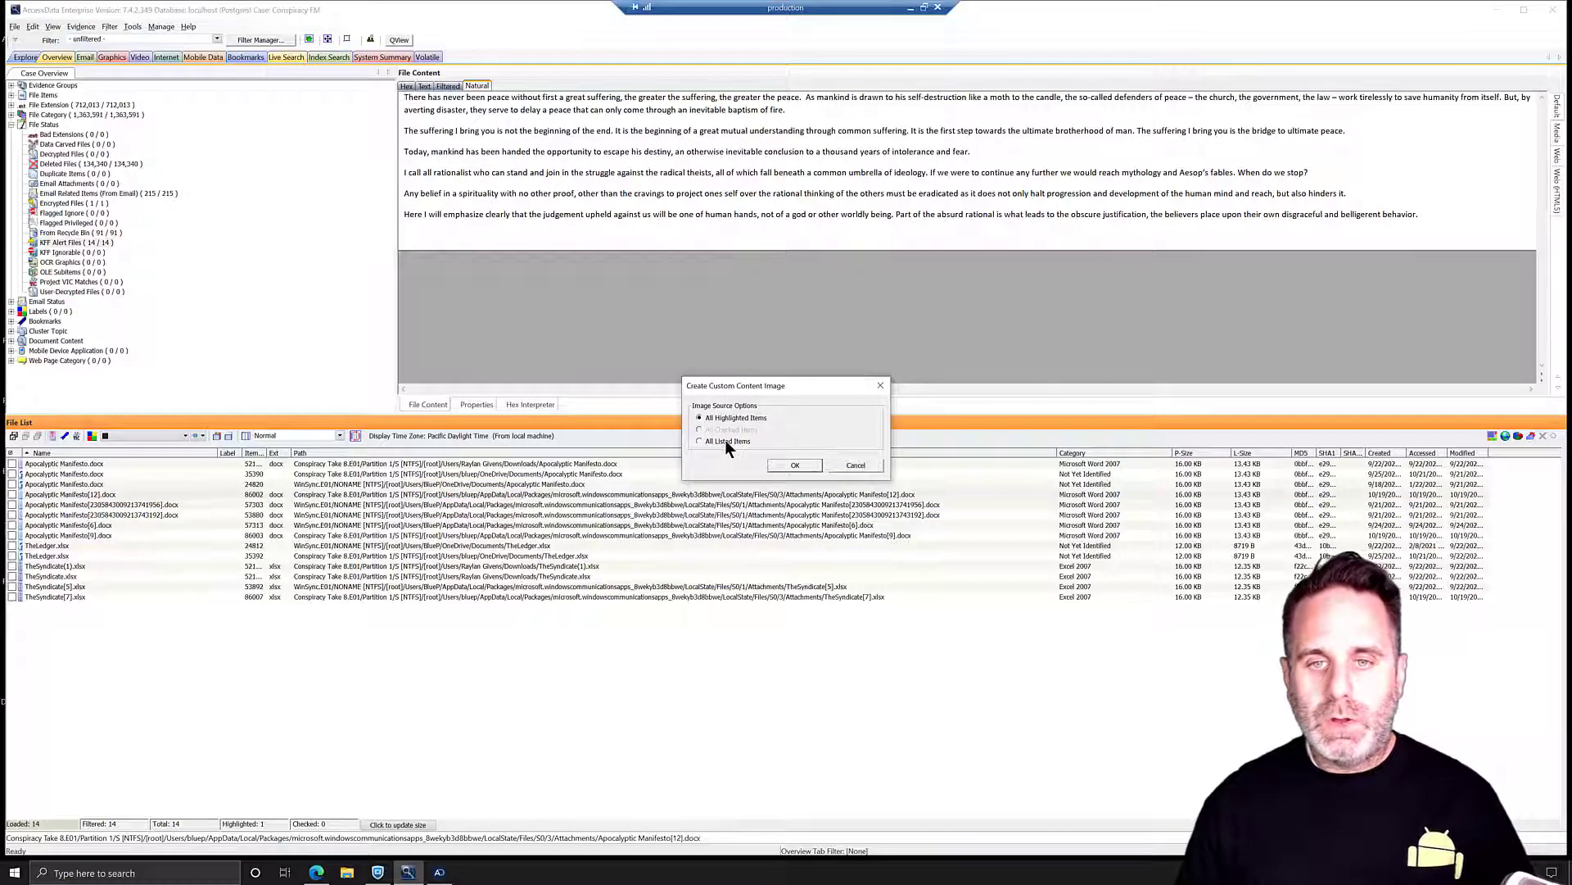
pyautogui.click(793, 465)
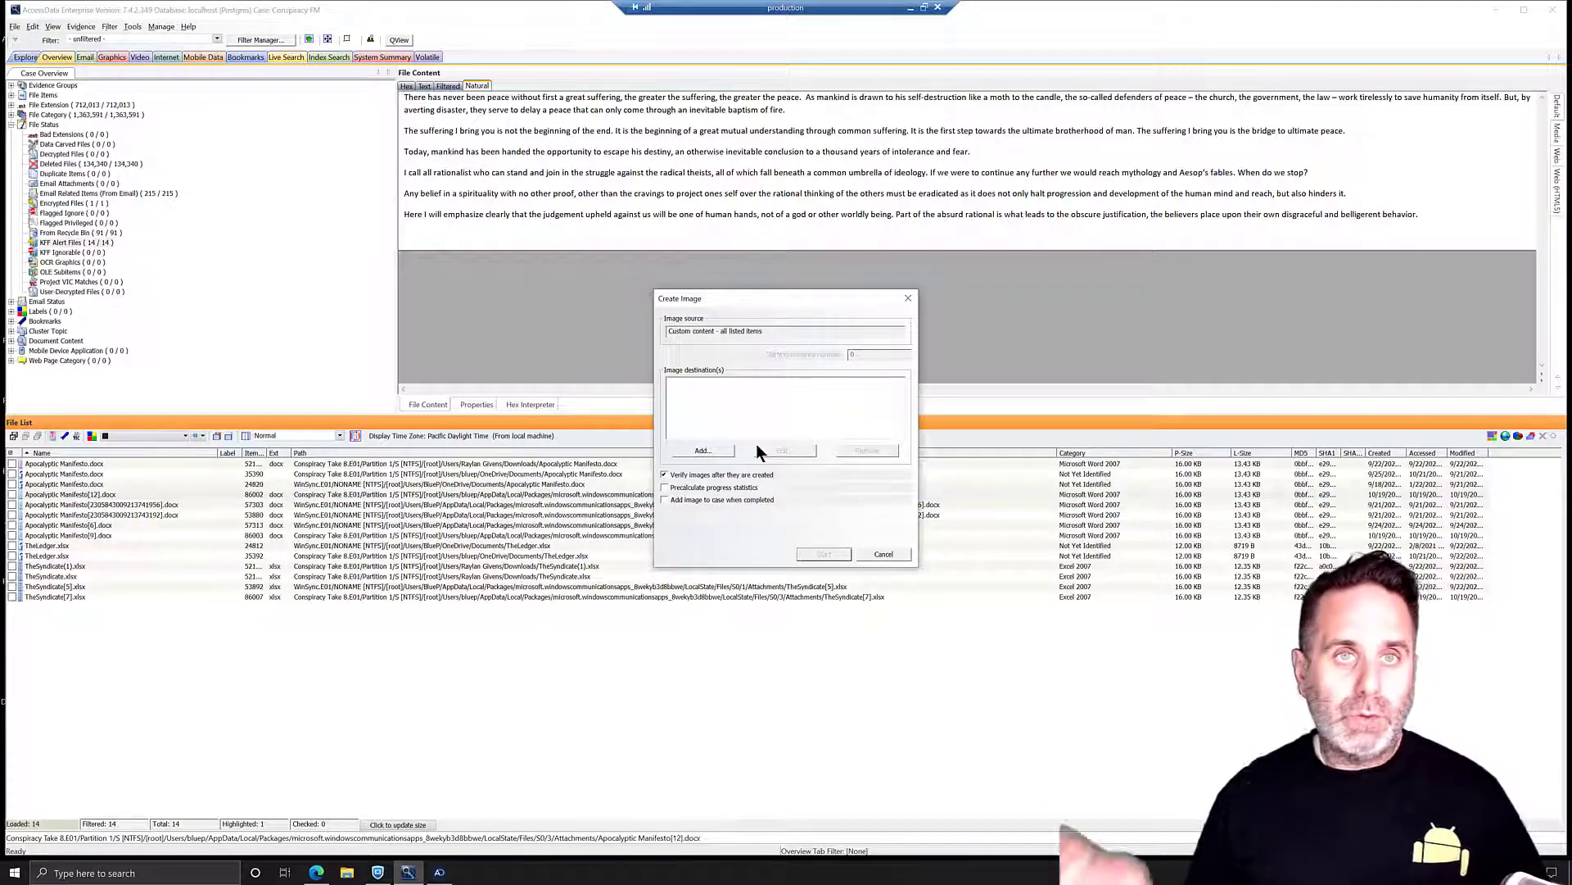
pyautogui.click(702, 450)
pyautogui.click(832, 563)
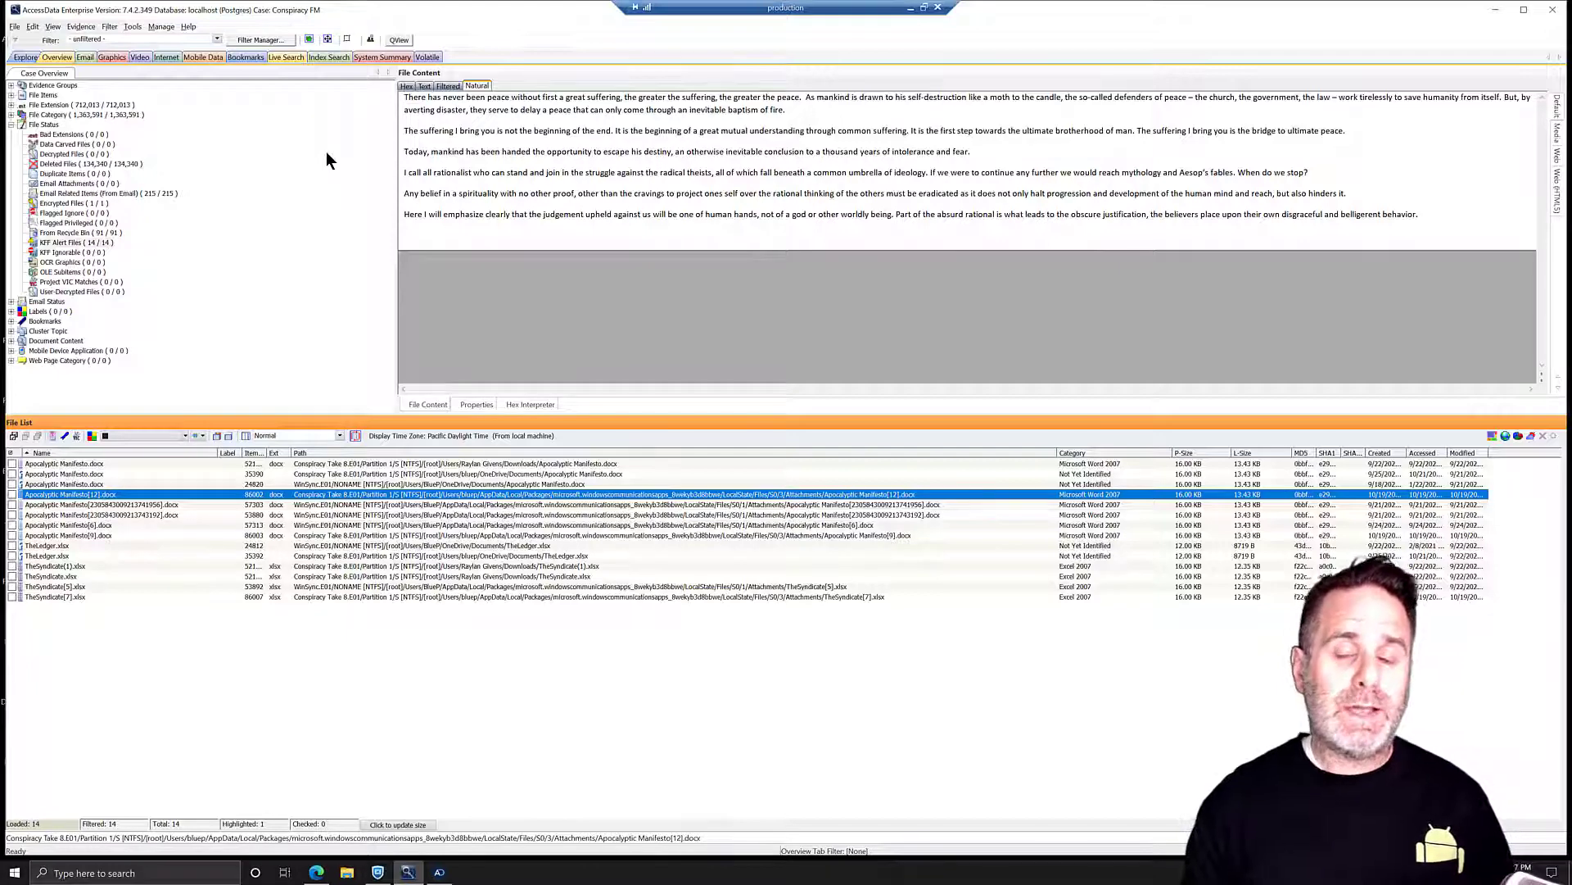
# - Return to the KFF Alert Files list and review the user accounts under Database > Administer Users
pyautogui.click(76, 242)
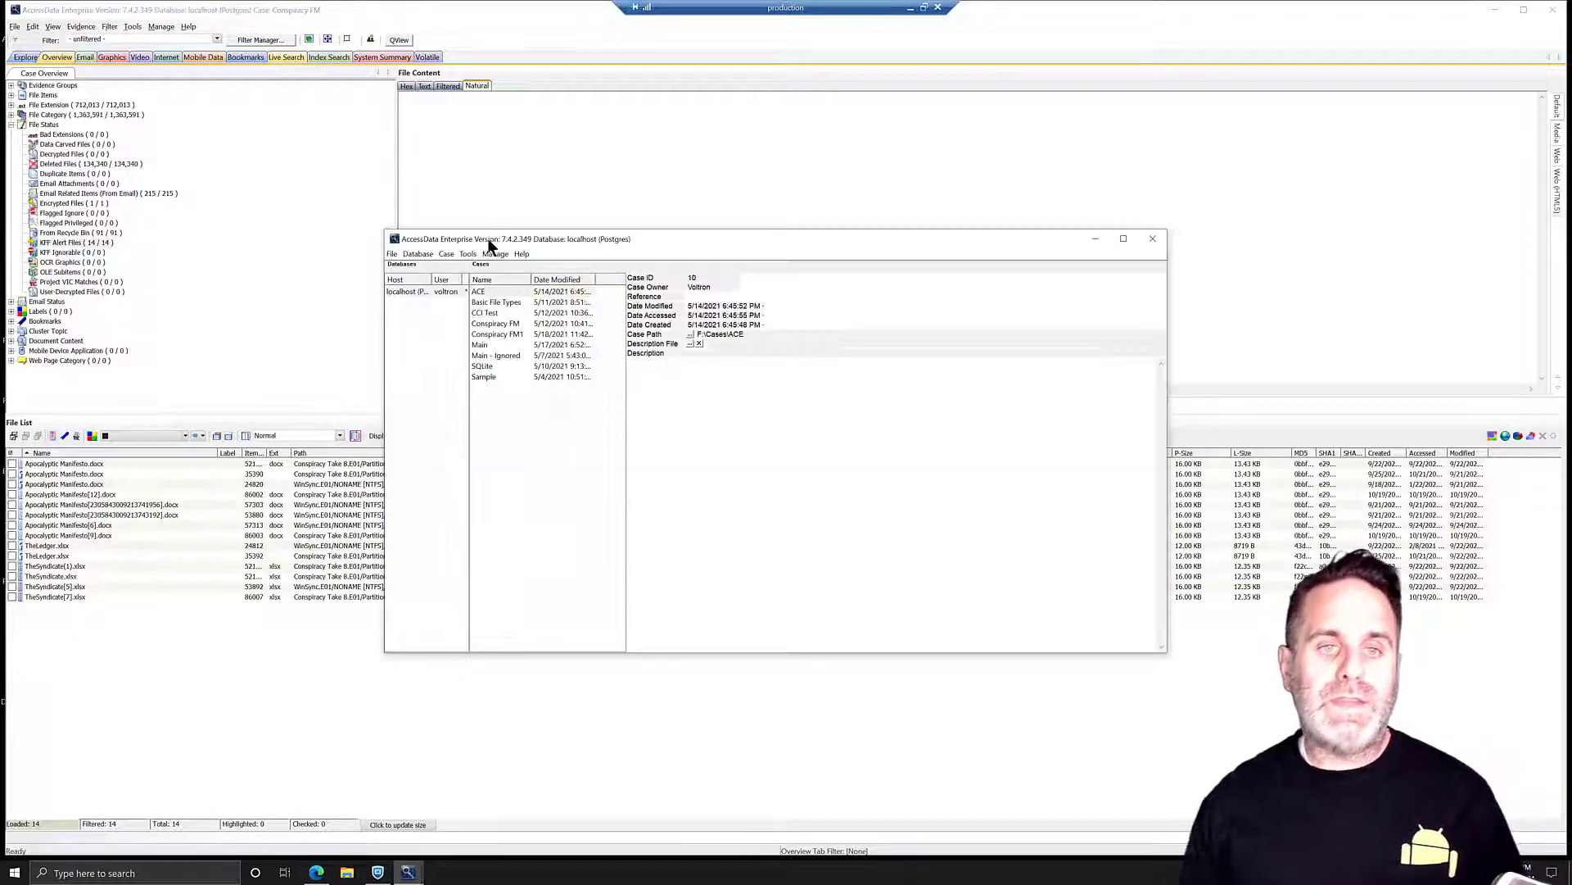
pyautogui.click(426, 256)
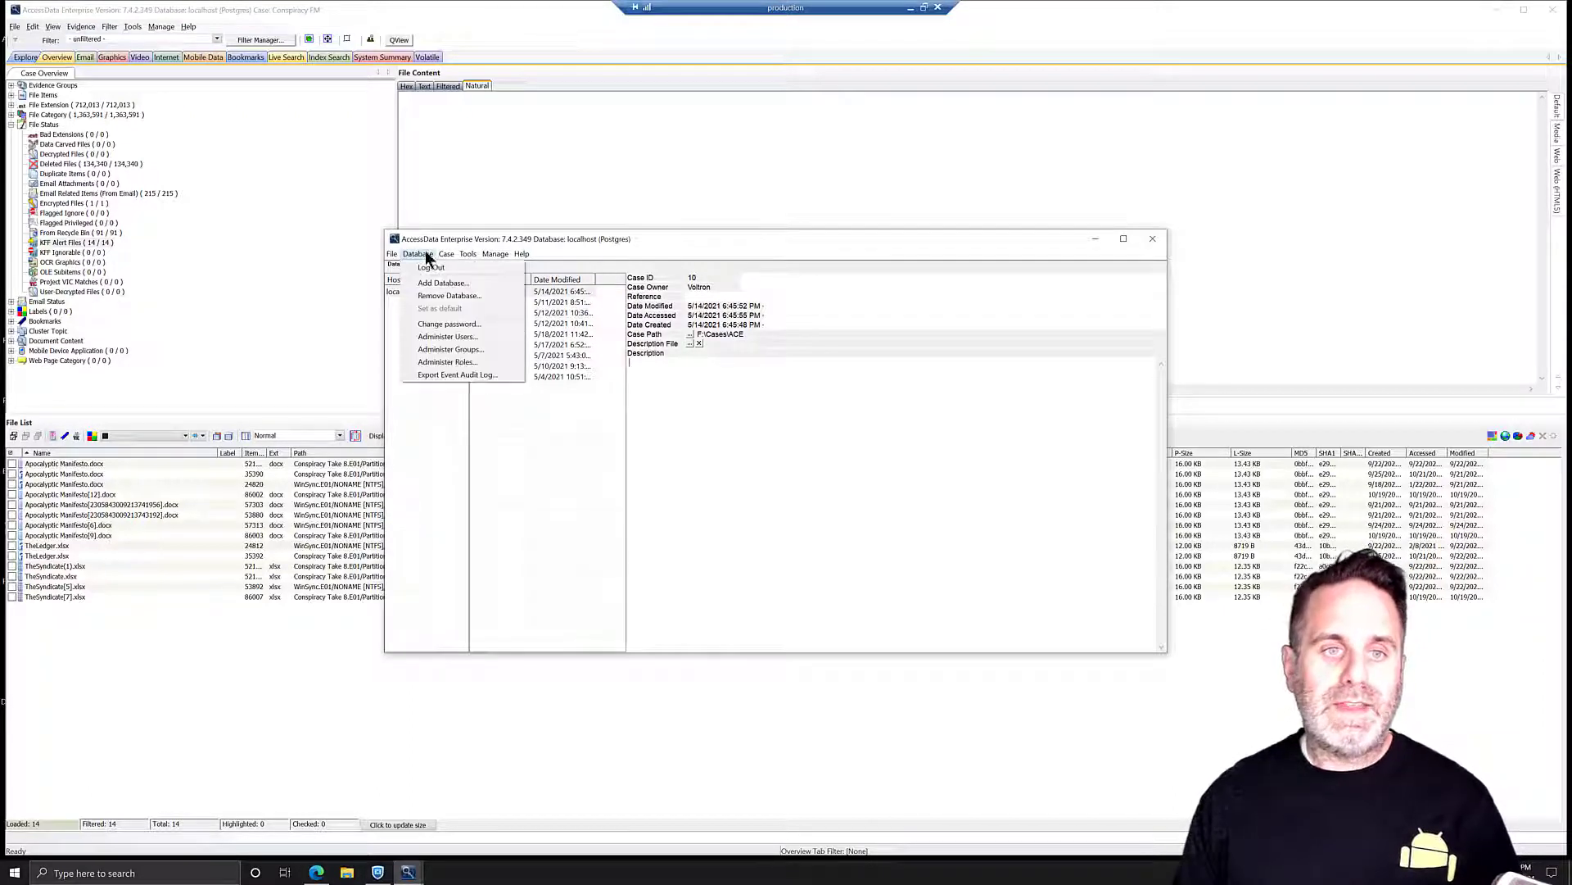
pyautogui.click(448, 337)
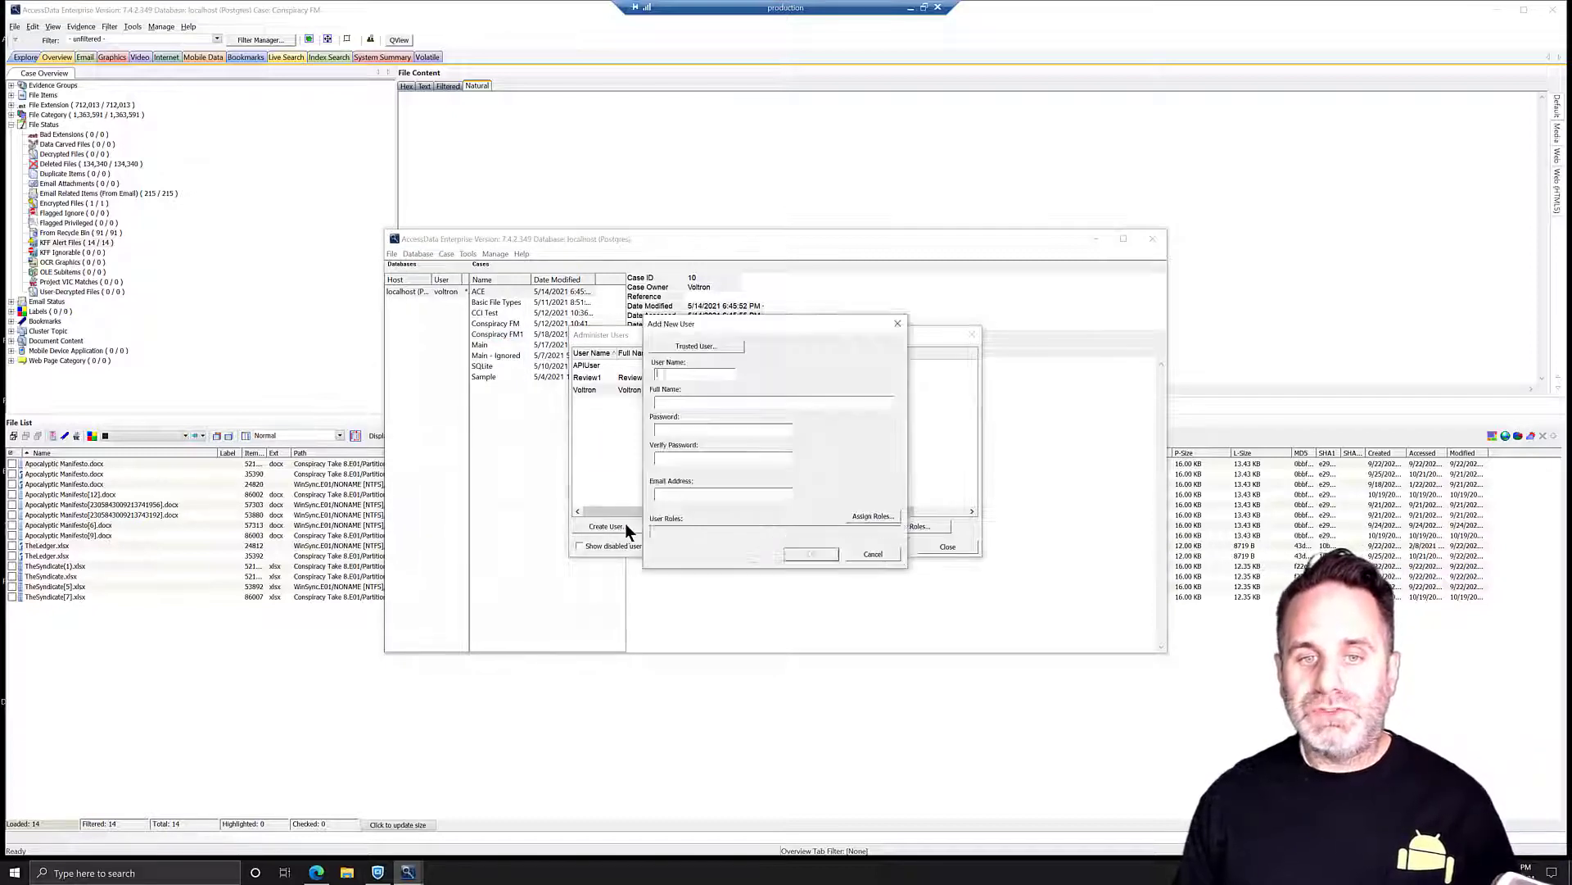
pyautogui.click(894, 325)
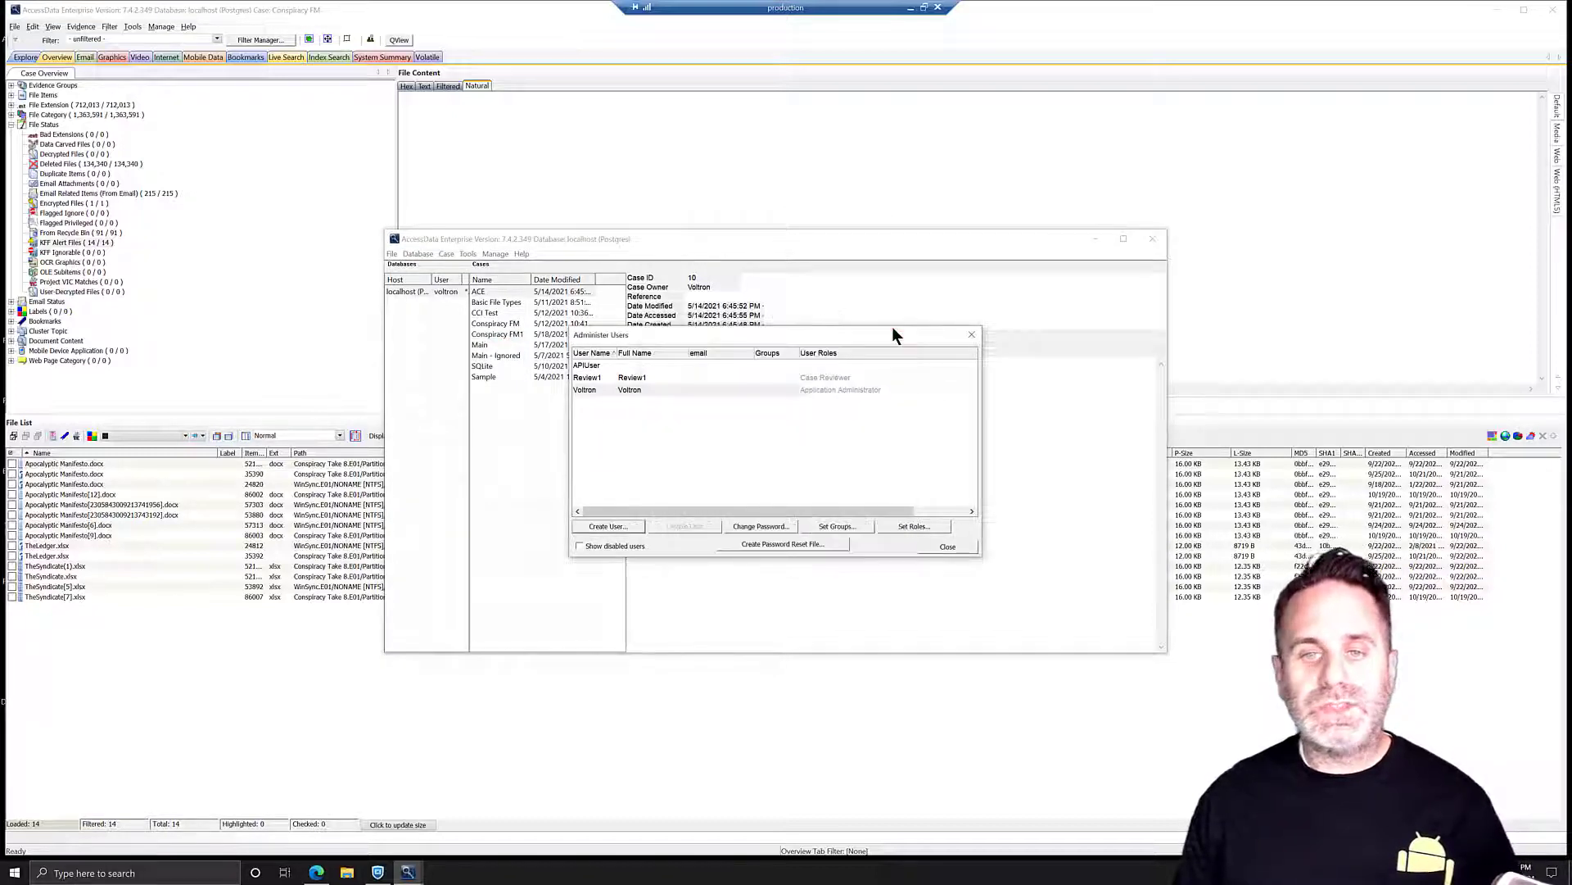
pyautogui.click(945, 547)
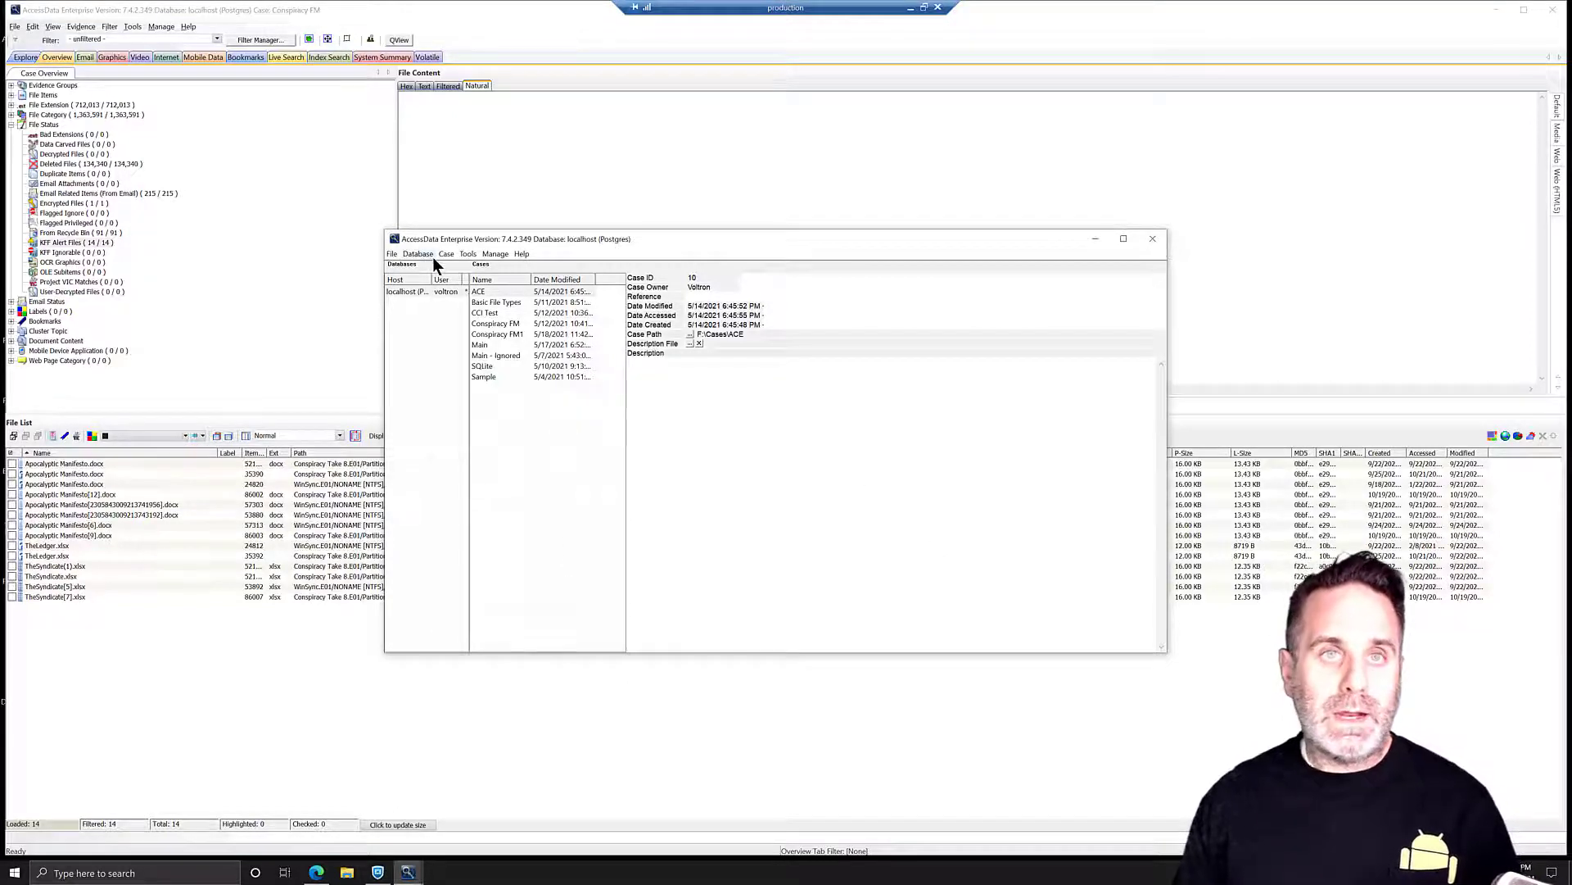
# - Show the users and groups assigned to the Basic File Types case
pyautogui.click(514, 304)
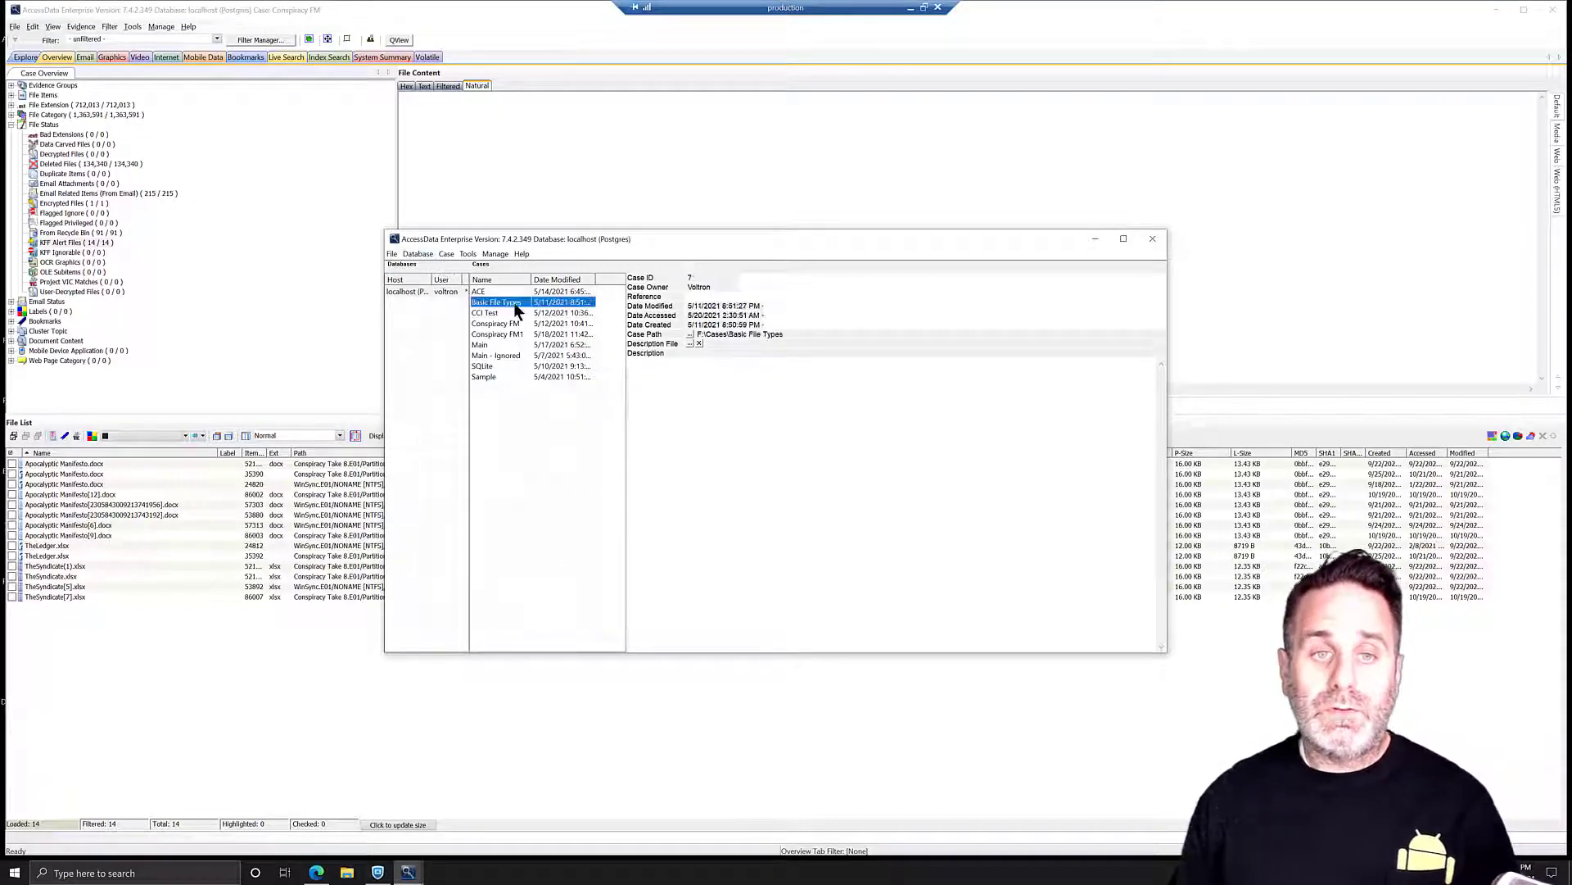
pyautogui.click(446, 254)
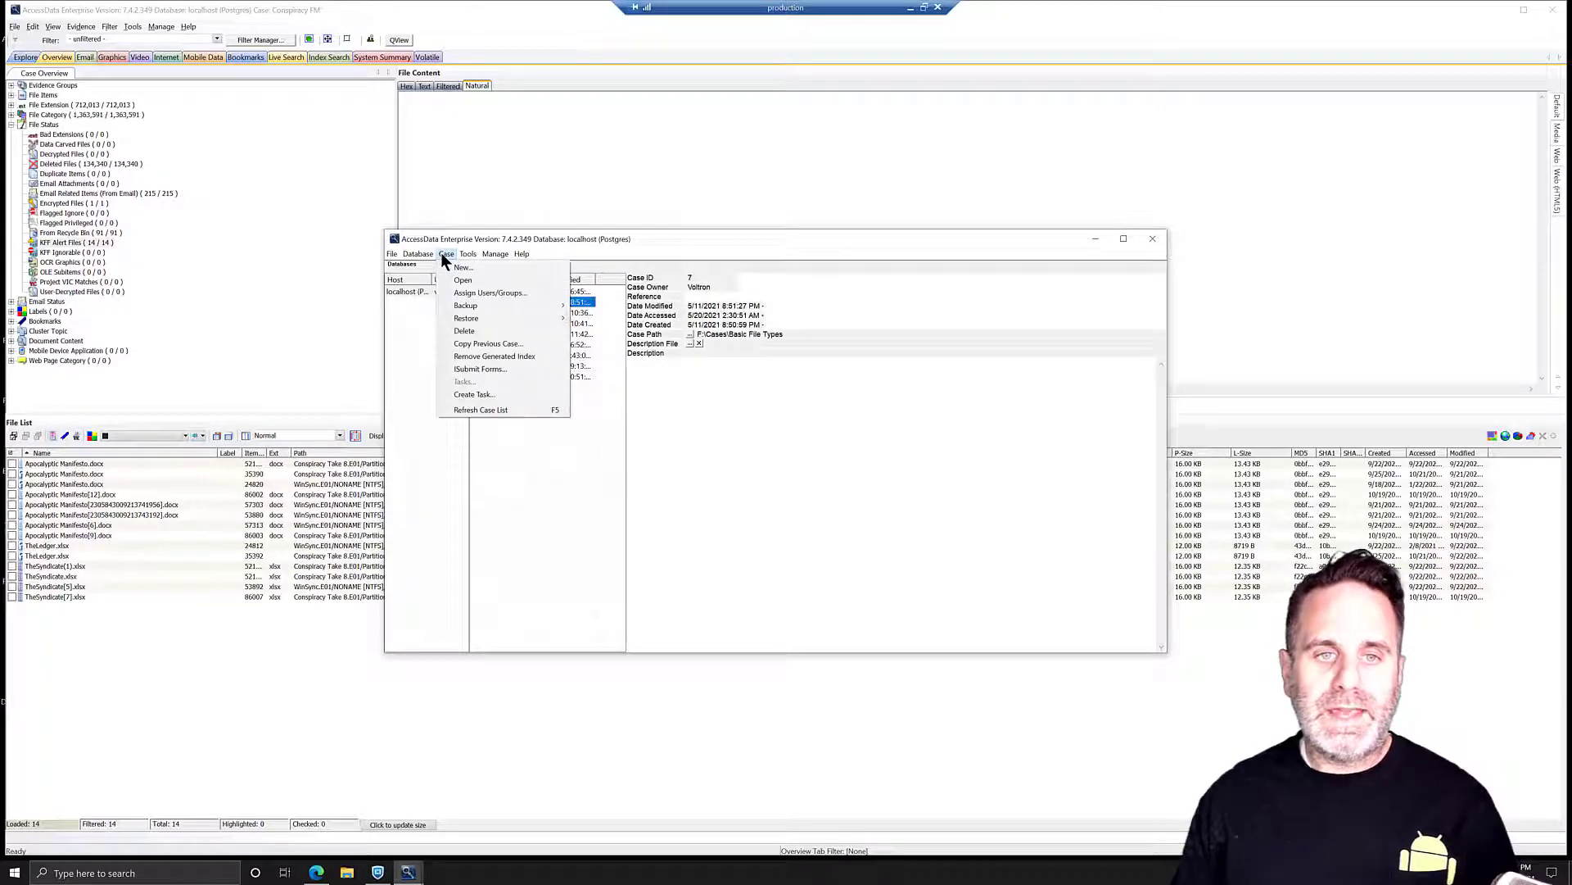
pyautogui.click(476, 295)
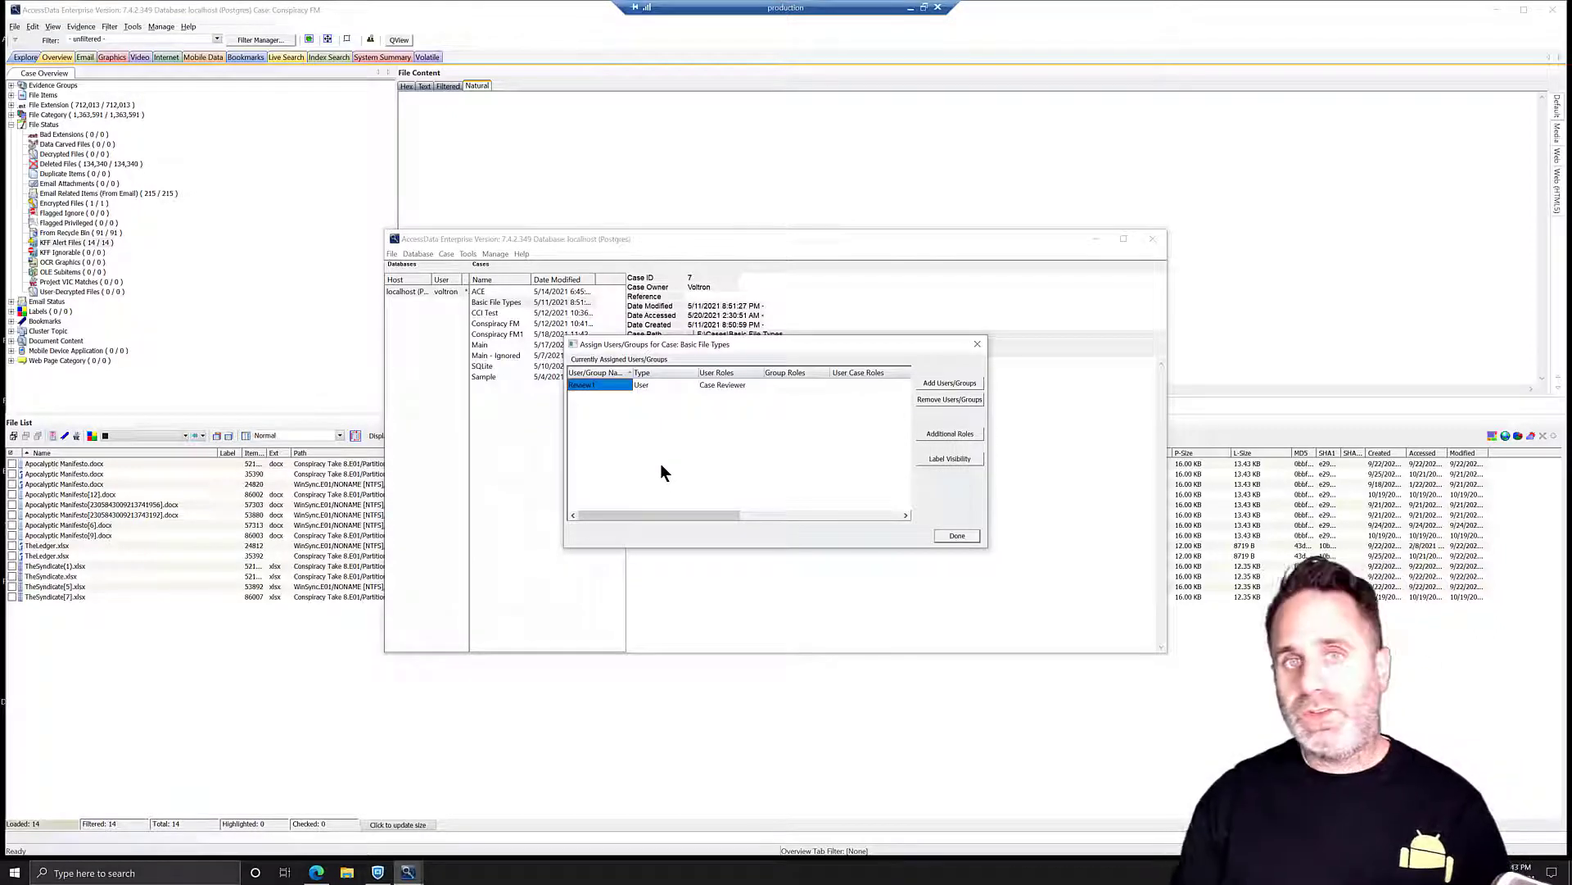
# - Close the assignment window, log out, and log back in with the reviewer account's credentials
pyautogui.press('Escape')
pyautogui.click(419, 254)
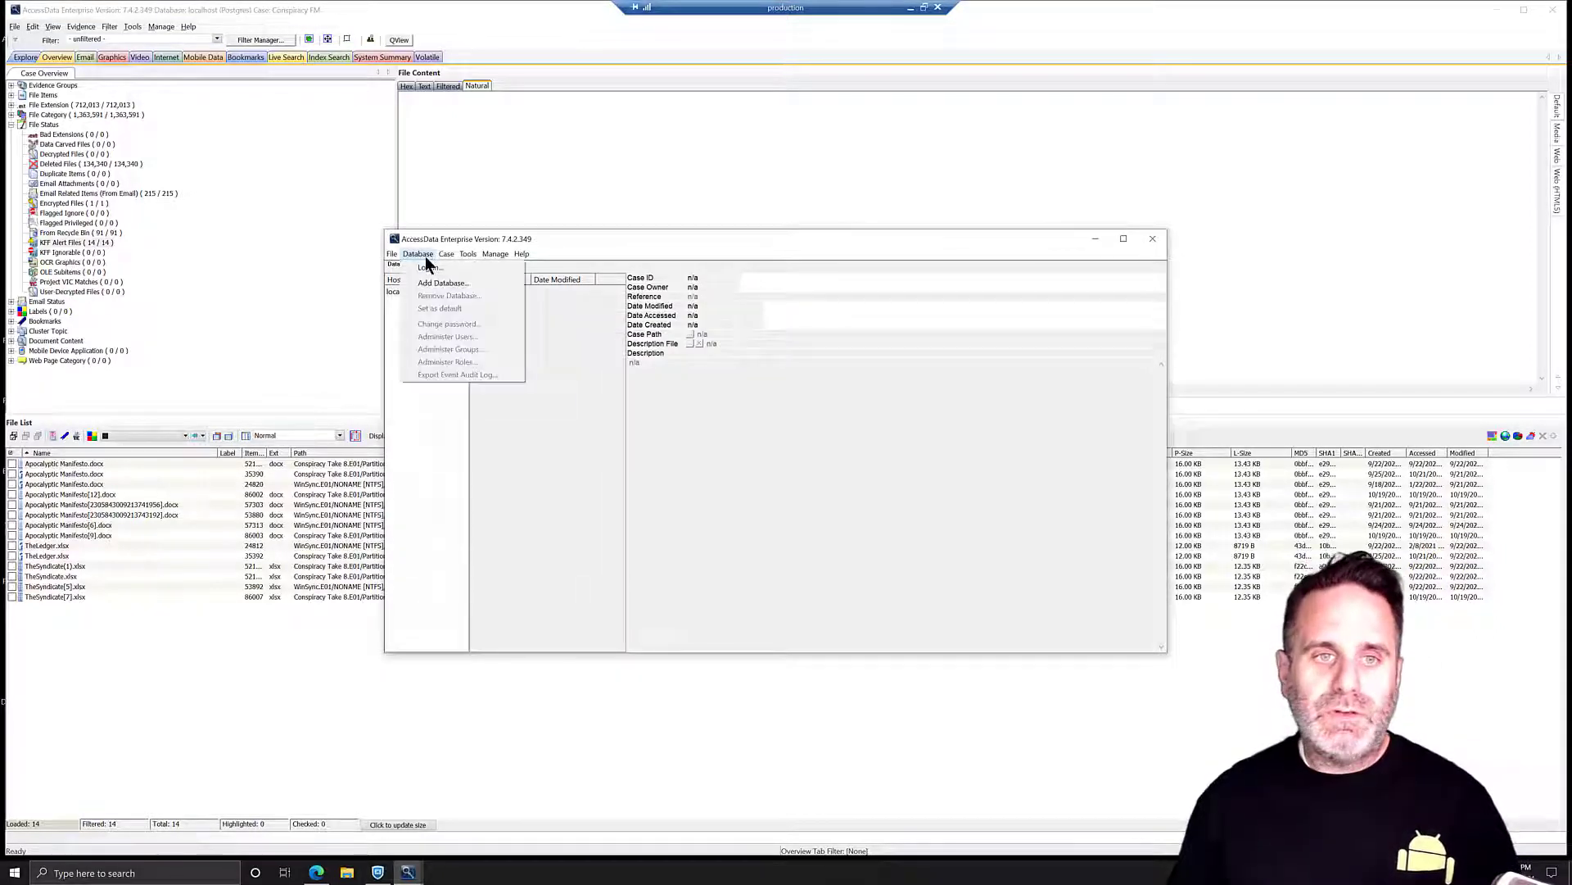
pyautogui.click(430, 277)
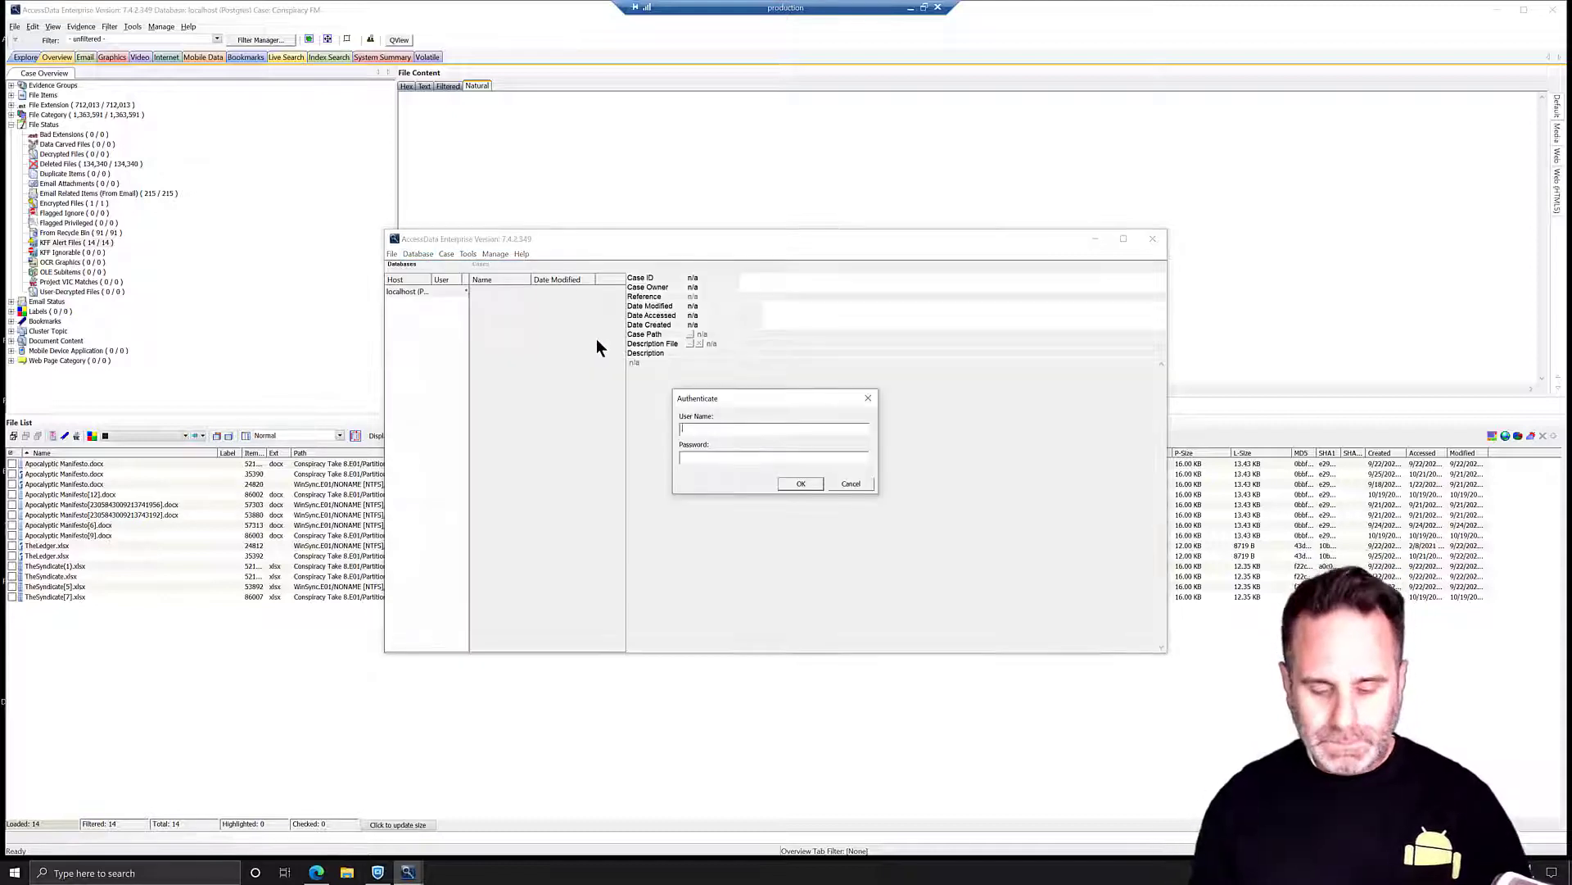
pyautogui.write('Review1')
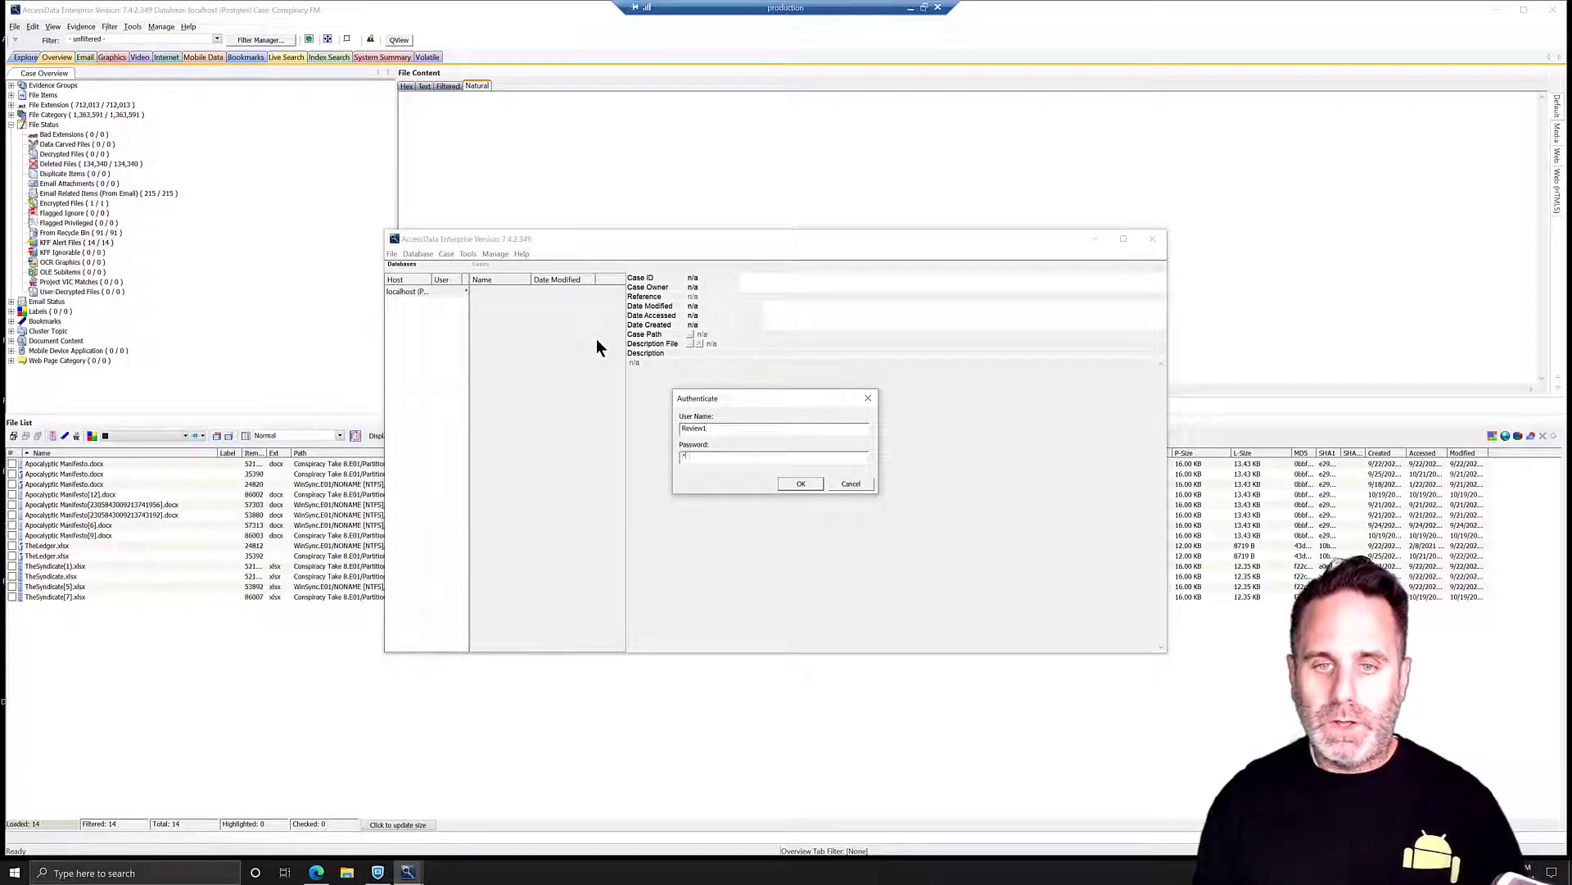
pyautogui.press('Tab')
pyautogui.write('123')
pyautogui.press('Return')
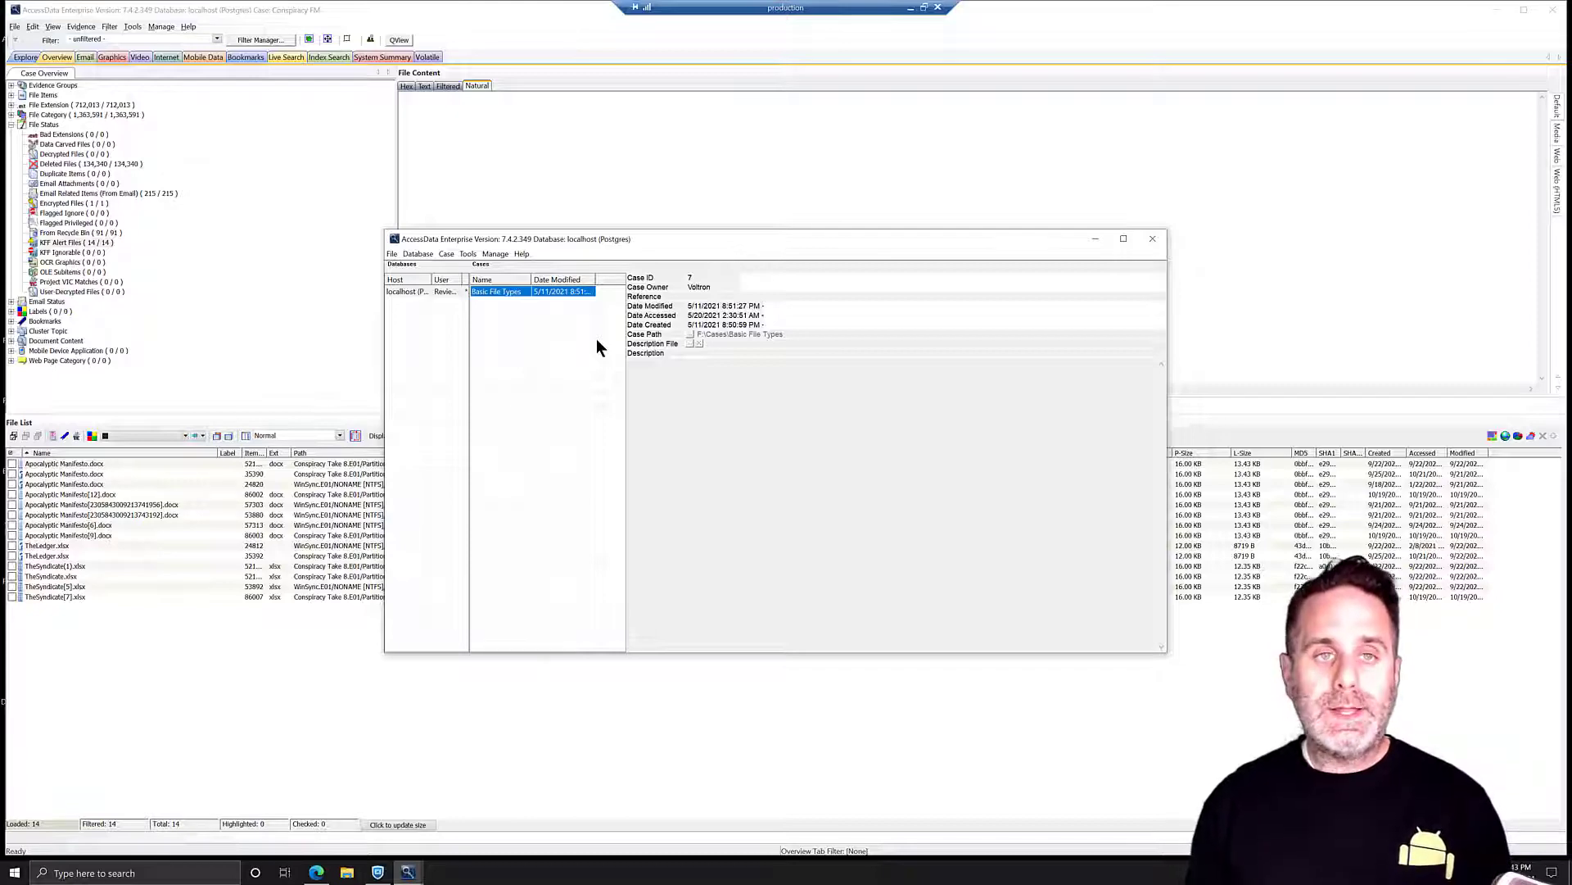
# - Close the case manager to return to the Conspiracy FM case's KFF Alert Files
pyautogui.click(1151, 240)
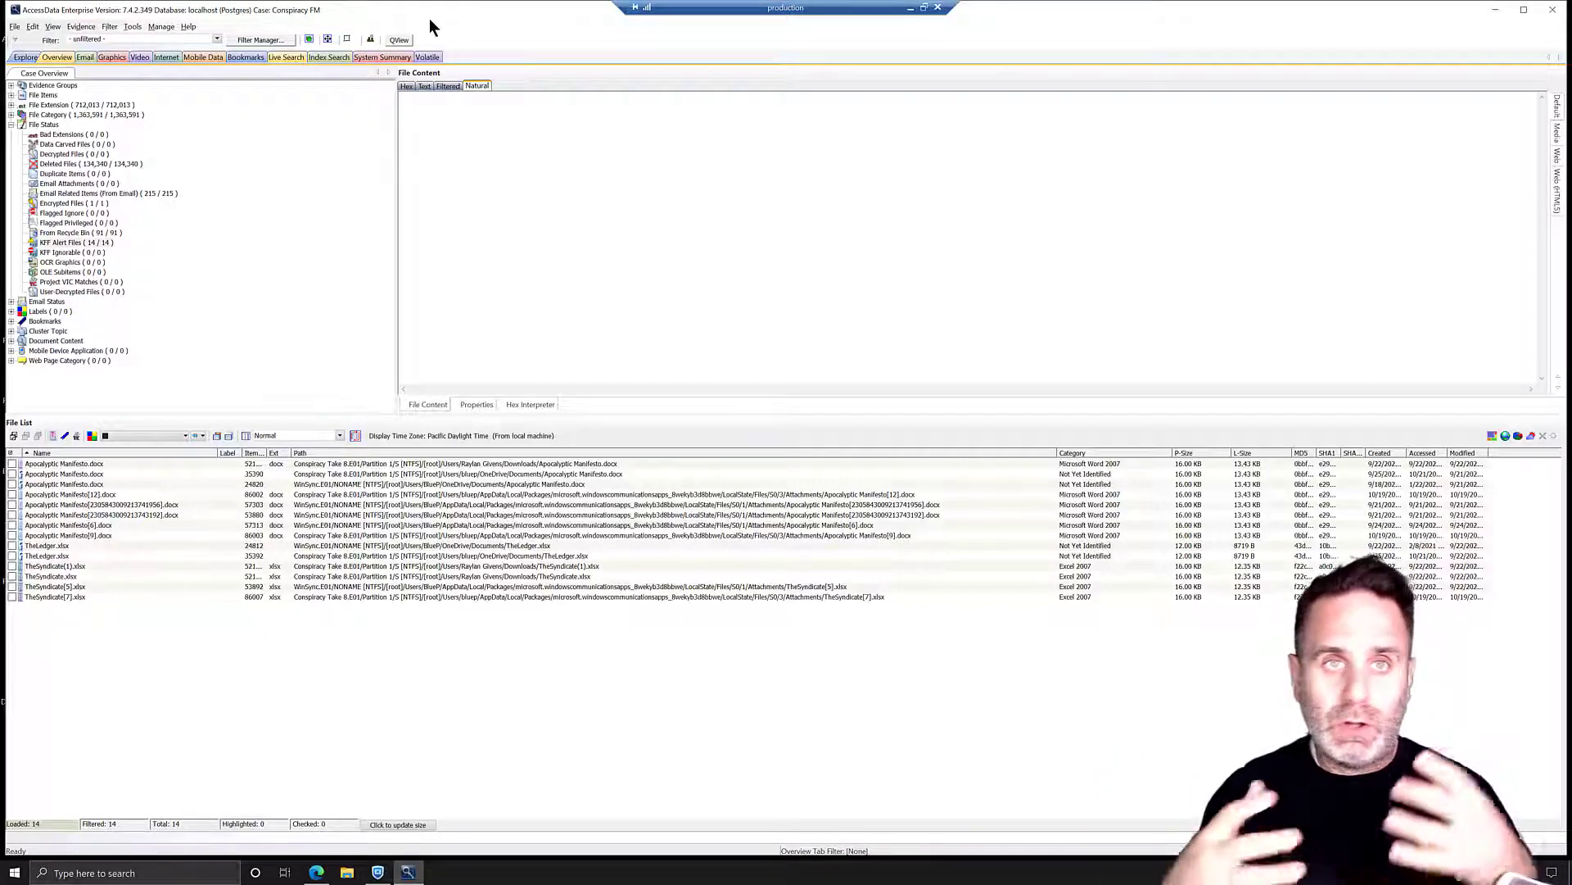
# - Minimize FTK and reposition the QView desktop shortcut below PRTK
pyautogui.click(1495, 10)
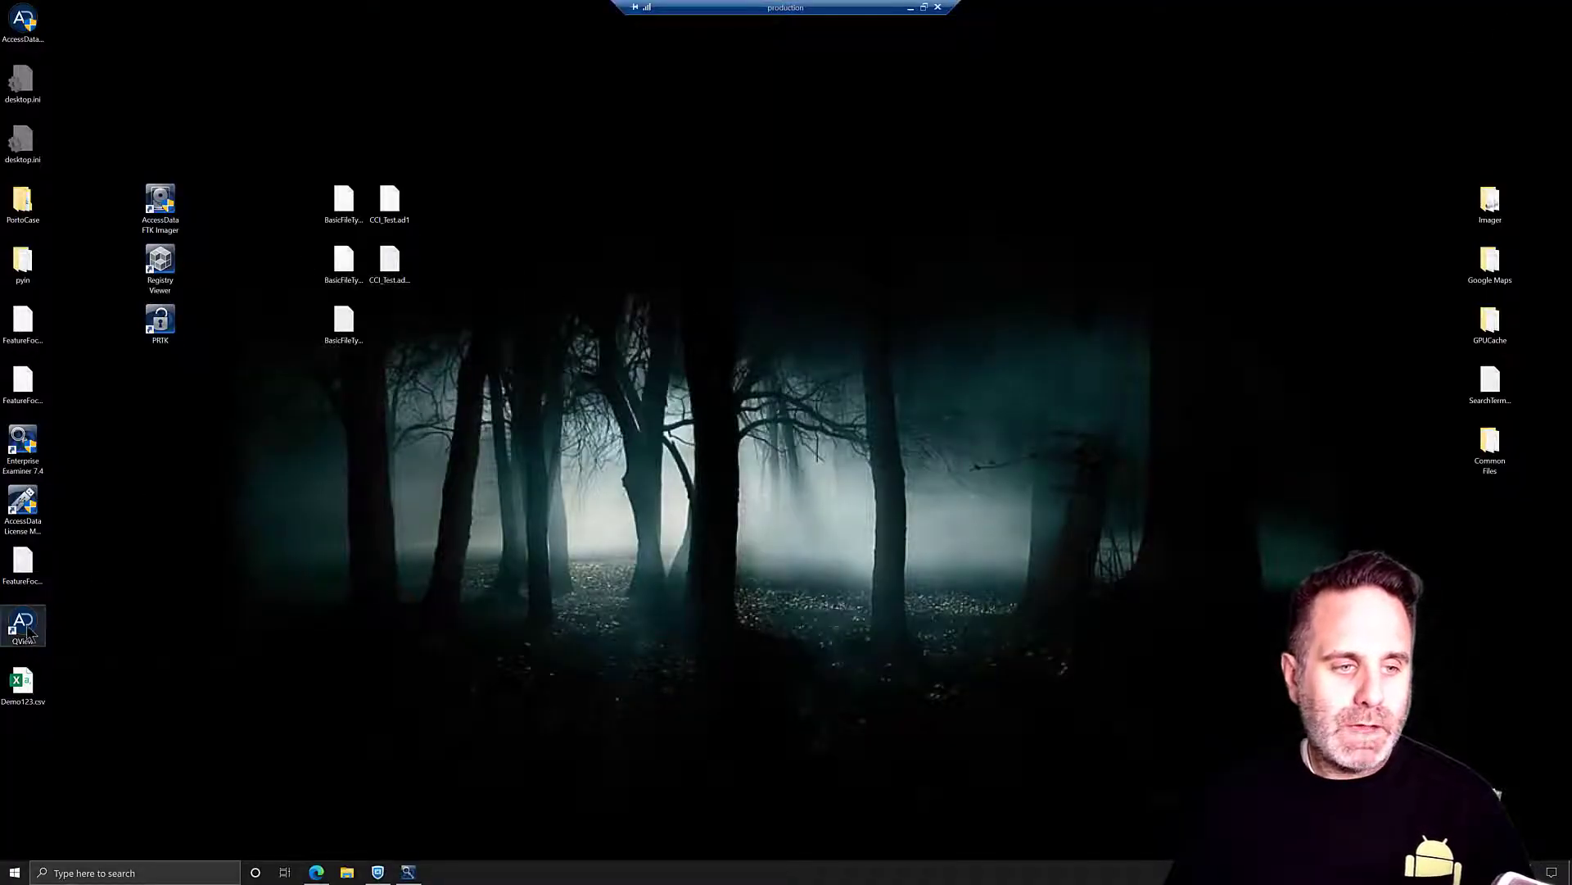
pyautogui.moveTo(170, 390); pyautogui.dragTo(168, 392)
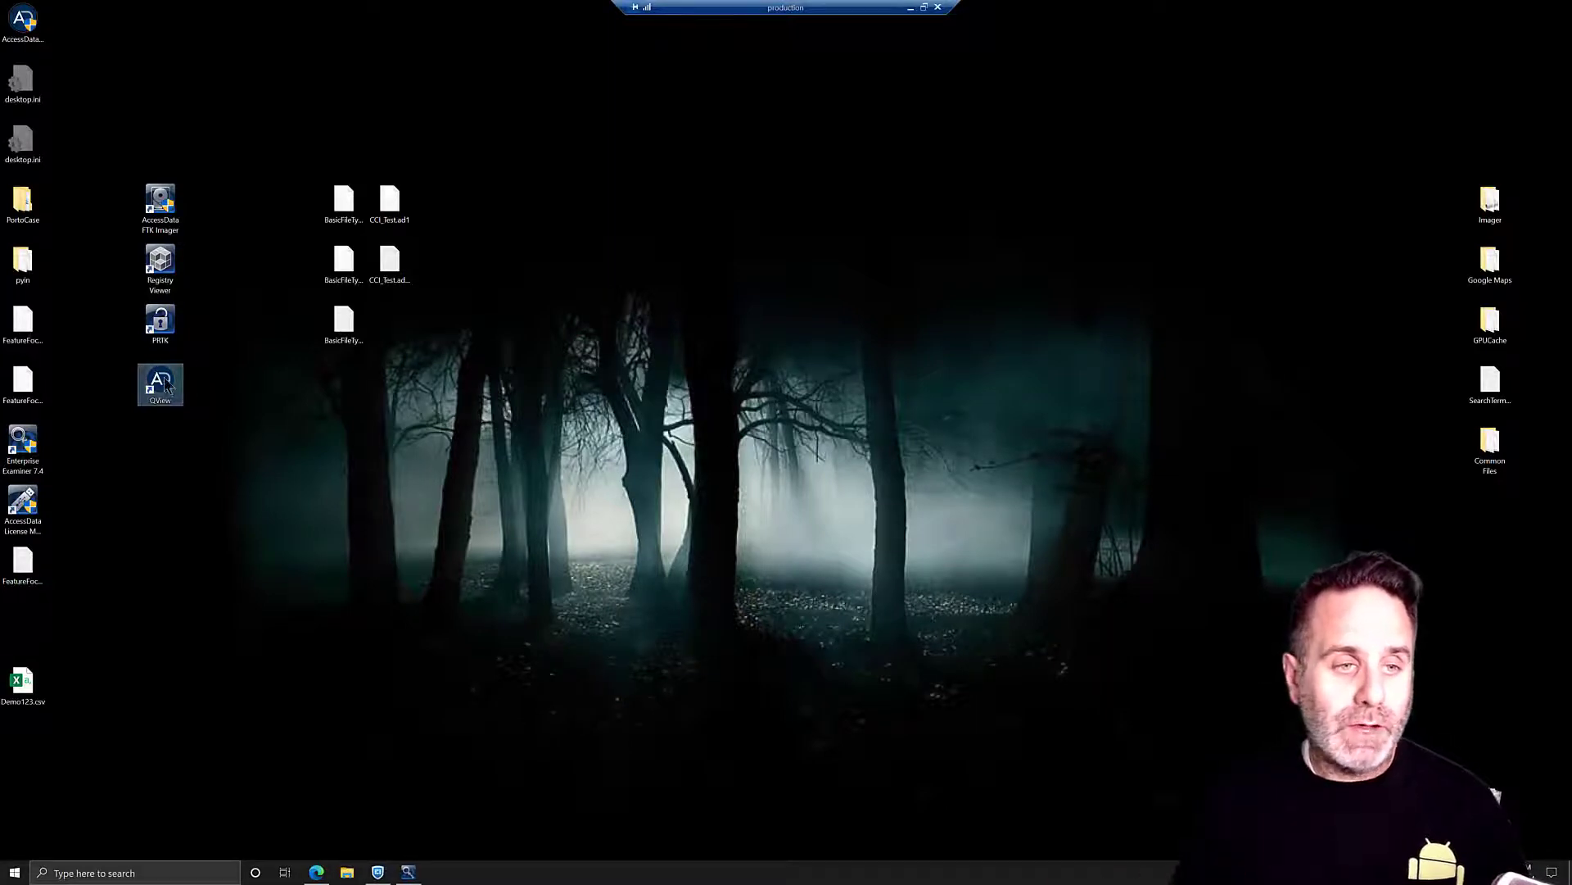
# - Launch QView and enter the reviewer's username and password at the login prompt
pyautogui.doubleClick(168, 389)
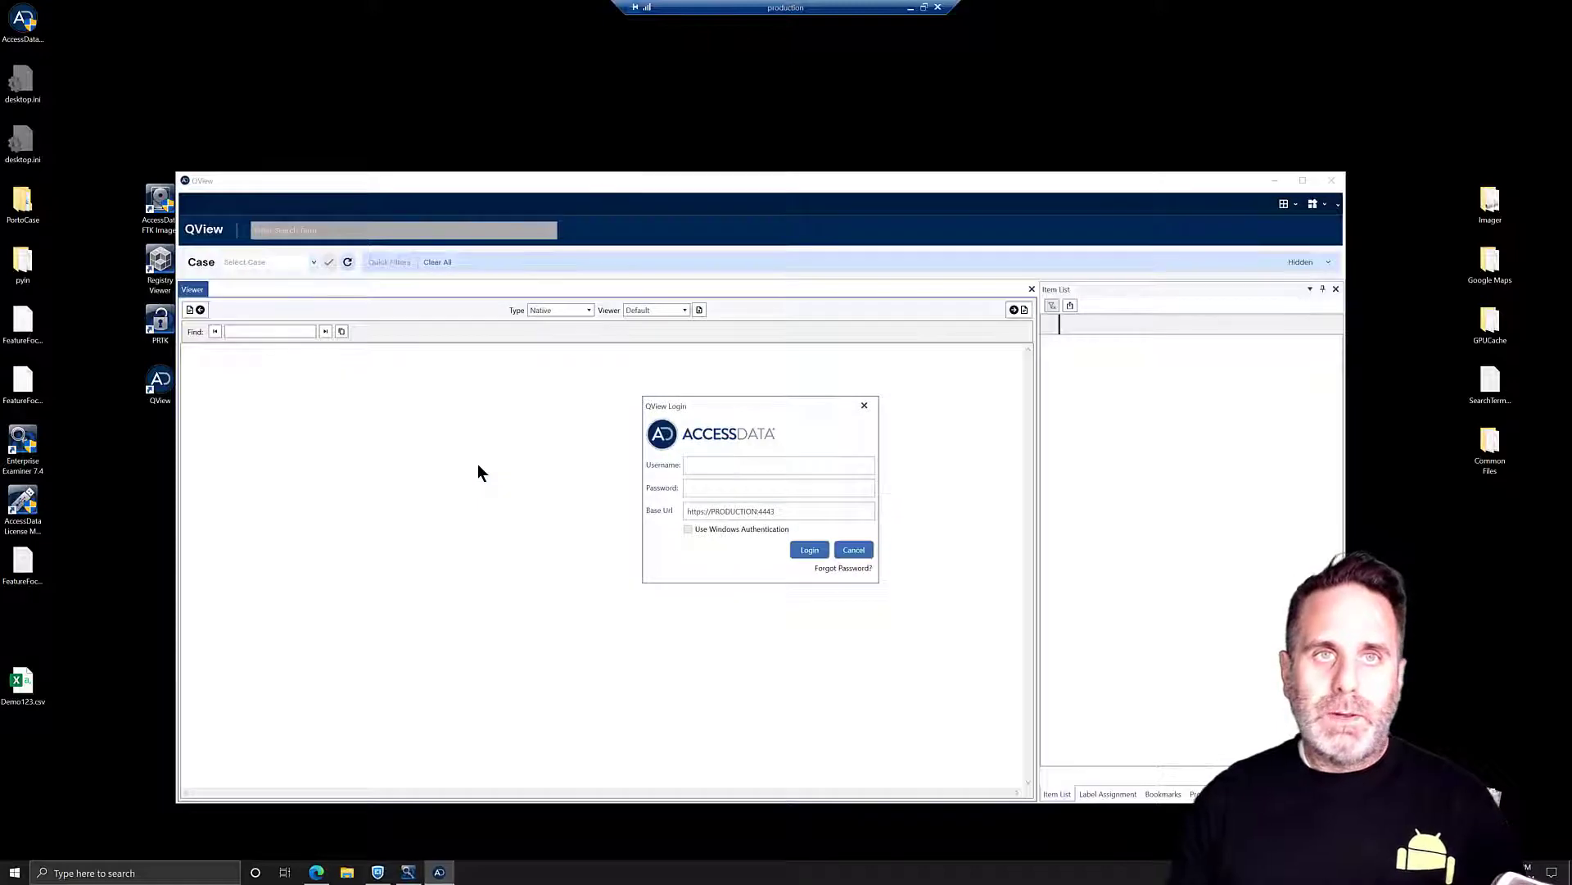
pyautogui.click(696, 464)
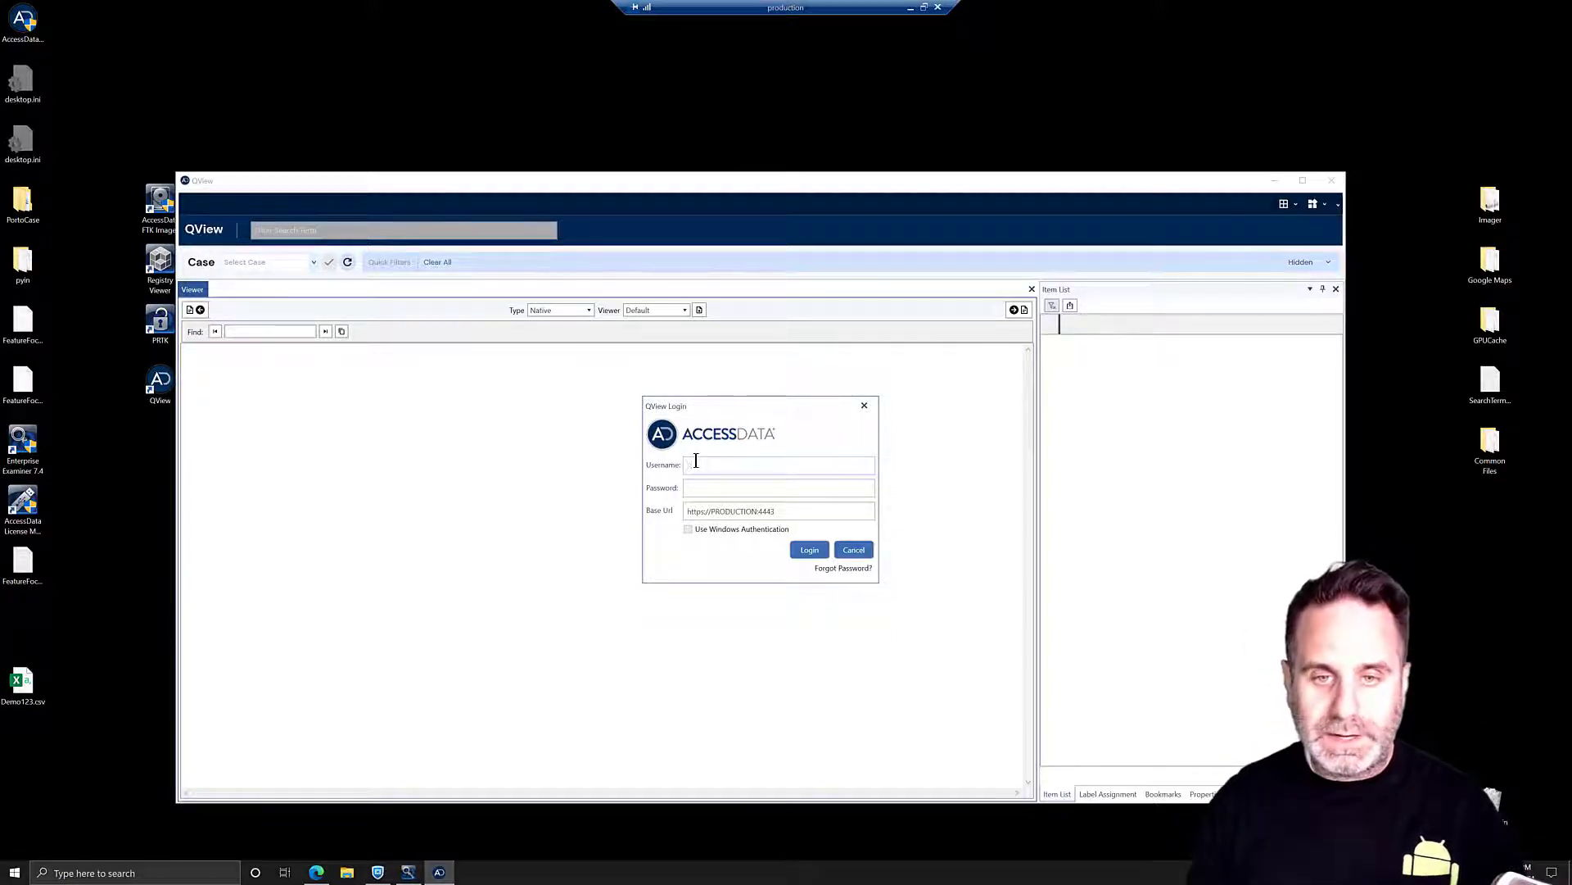
pyautogui.write('Ro')
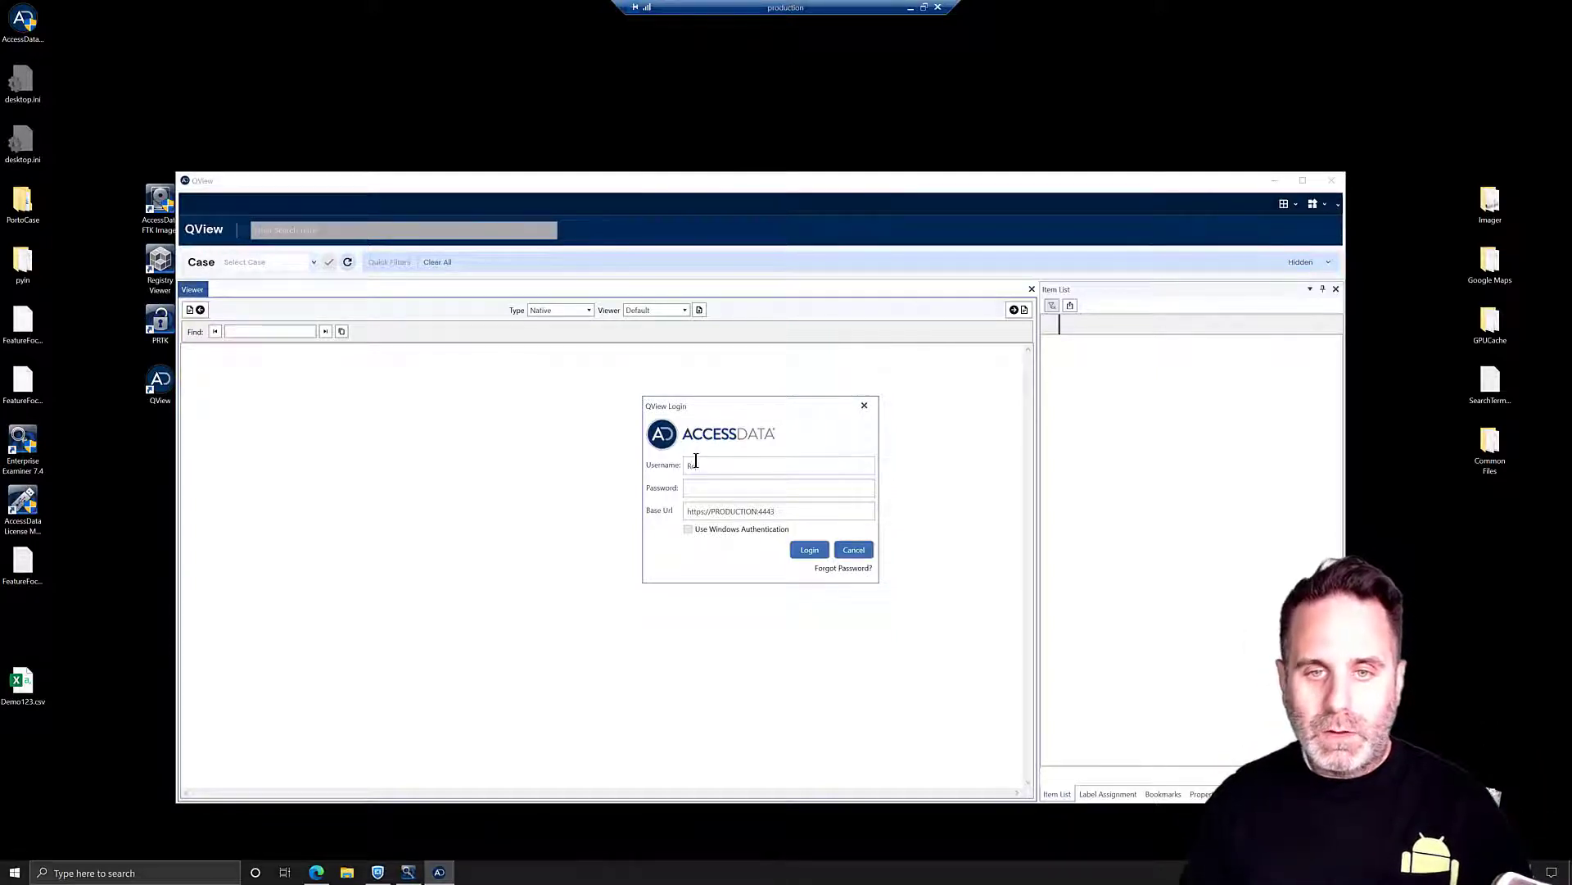
pyautogui.write('view1')
pyautogui.press('Tab')
pyautogui.write('***')
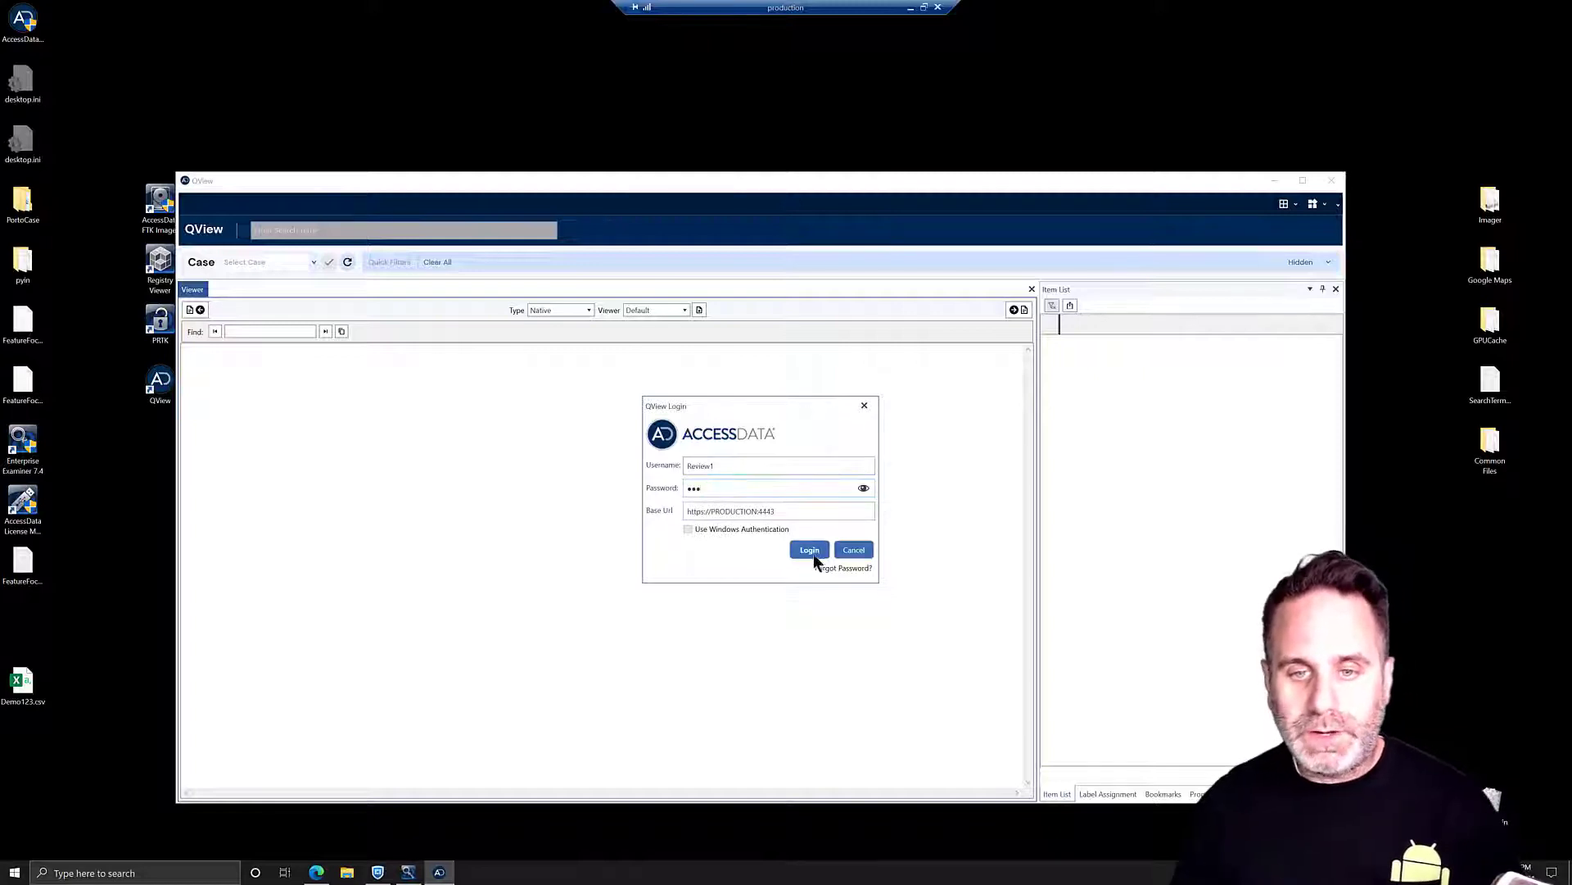
pyautogui.click(813, 555)
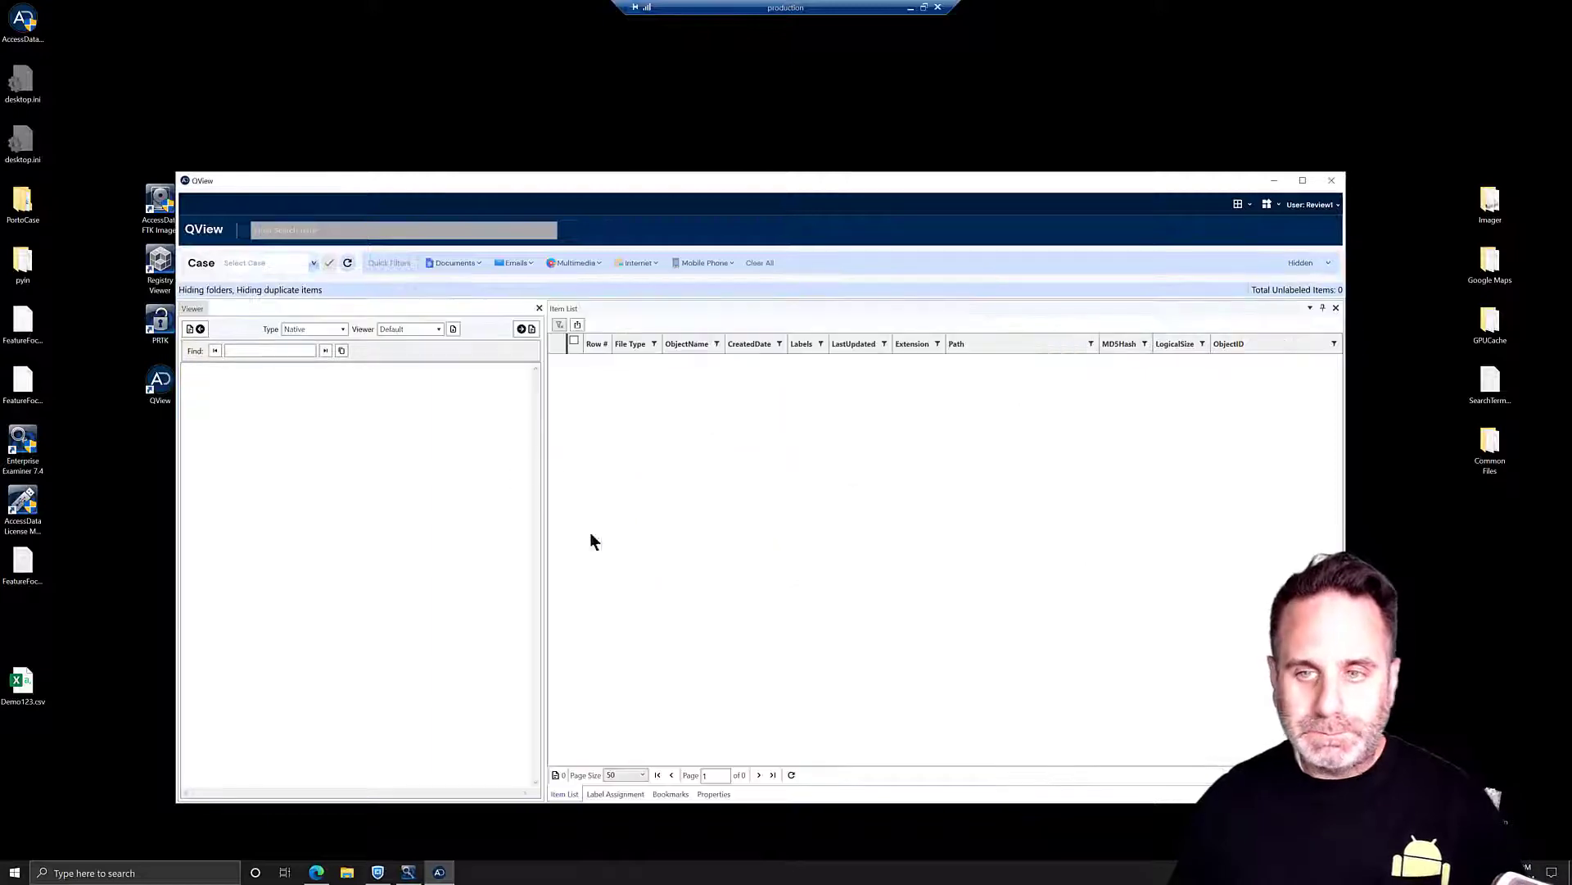
pyautogui.click(1302, 180)
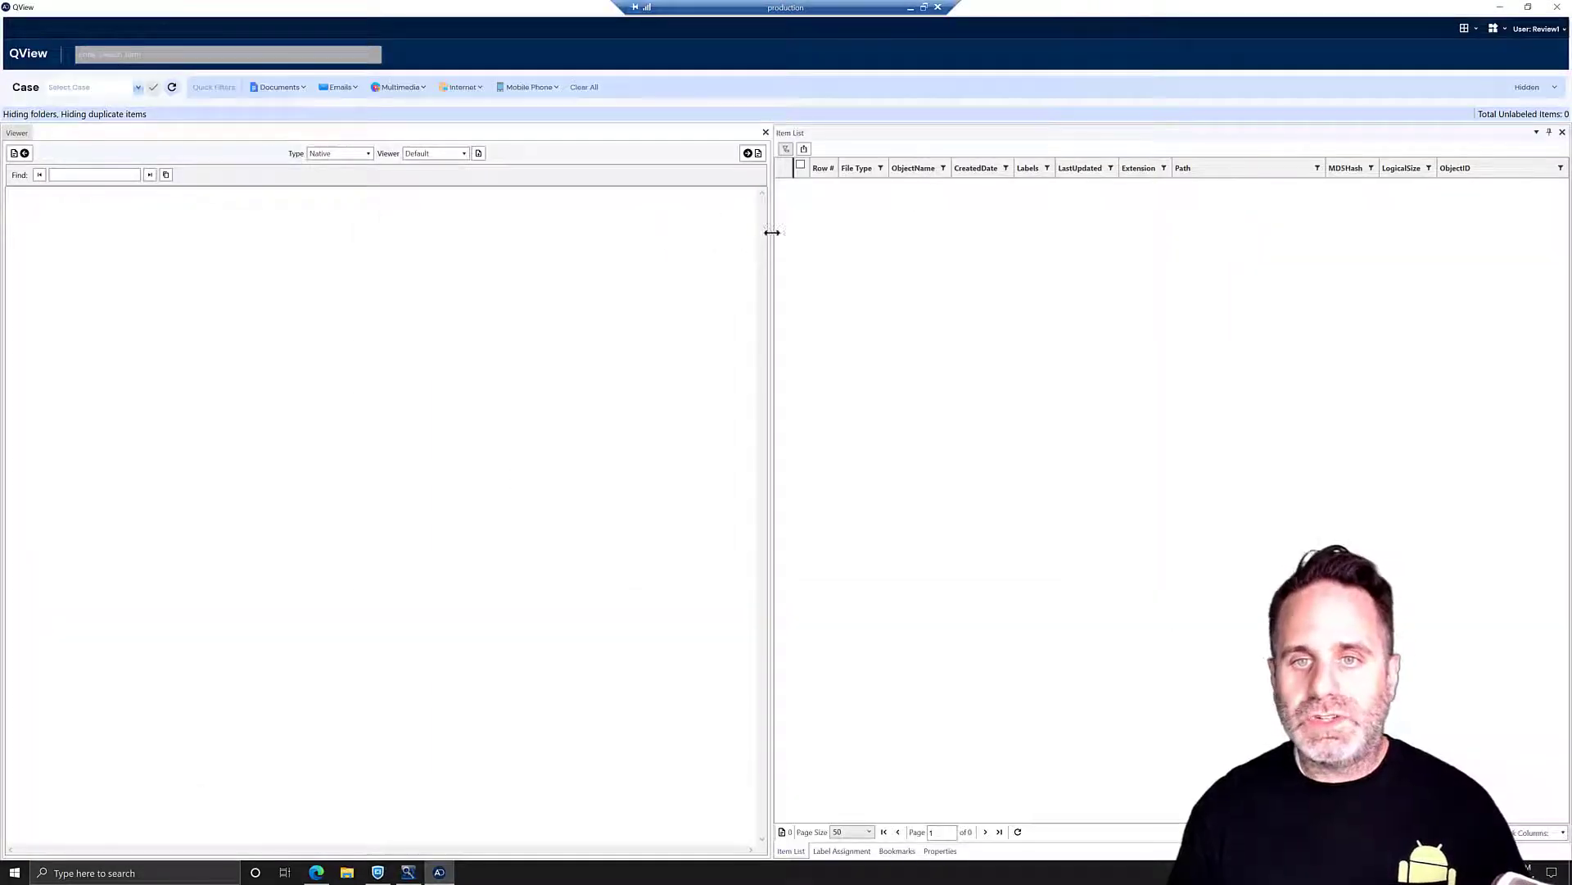
pyautogui.moveTo(772, 232); pyautogui.dragTo(520, 241)
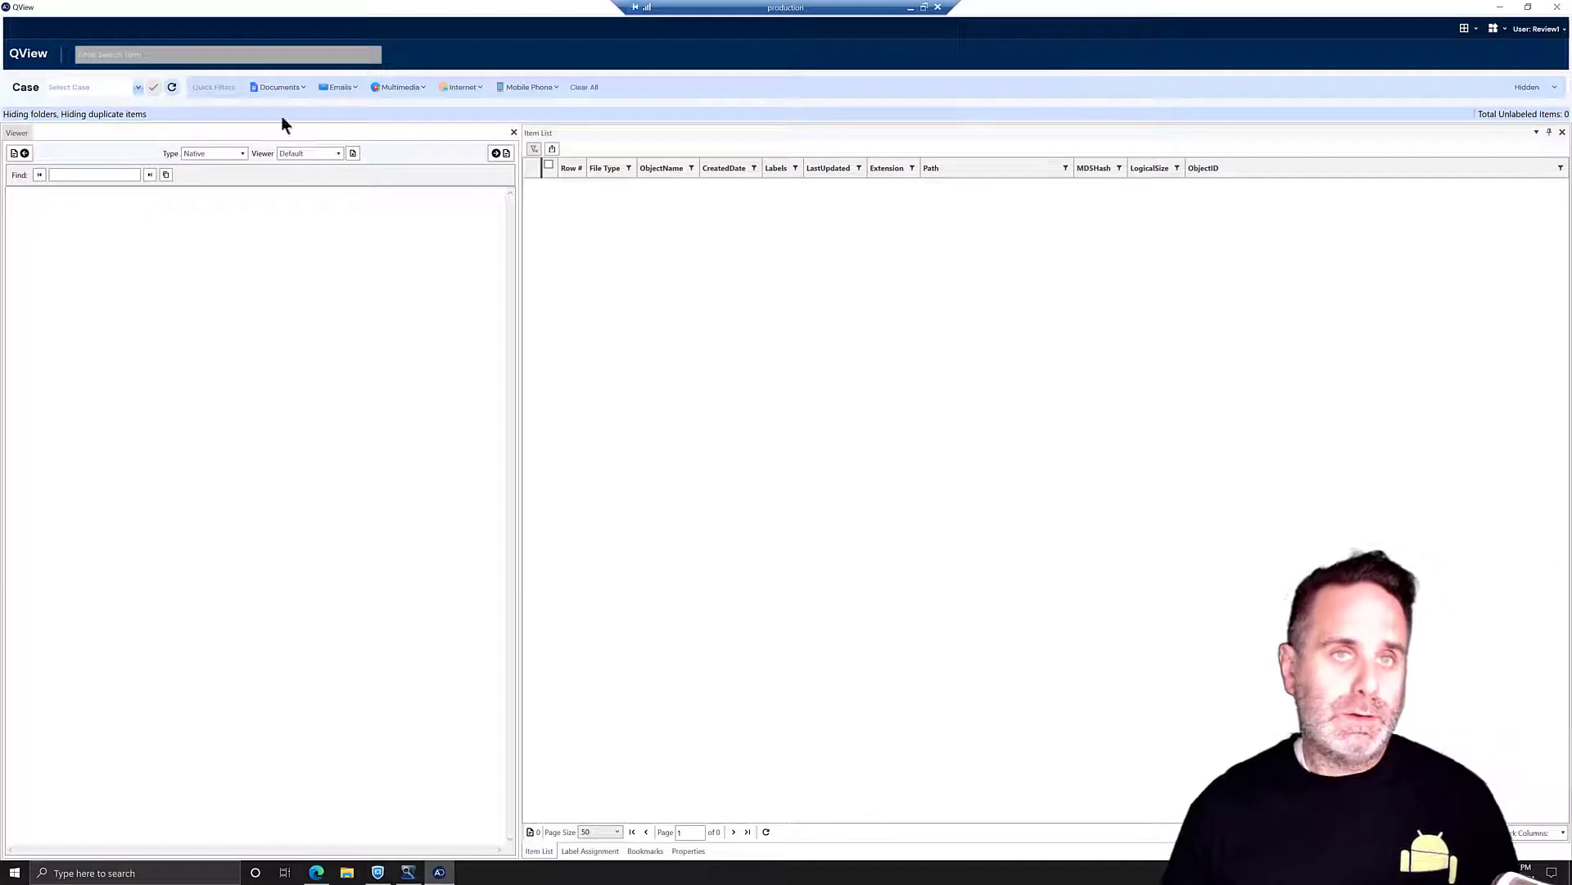
pyautogui.click(136, 89)
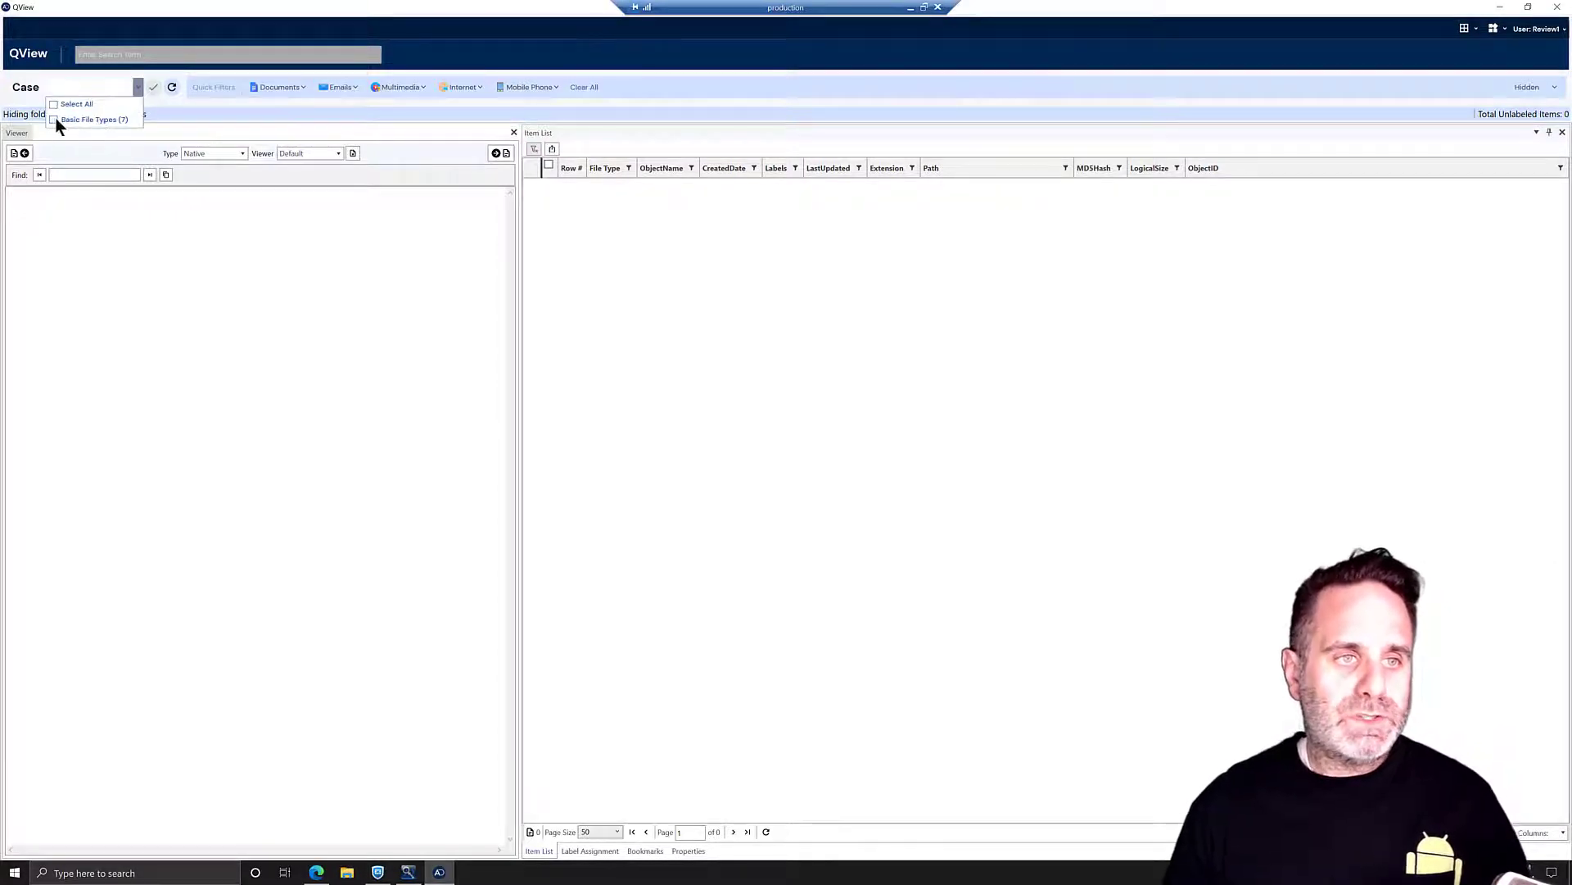
pyautogui.click(53, 119)
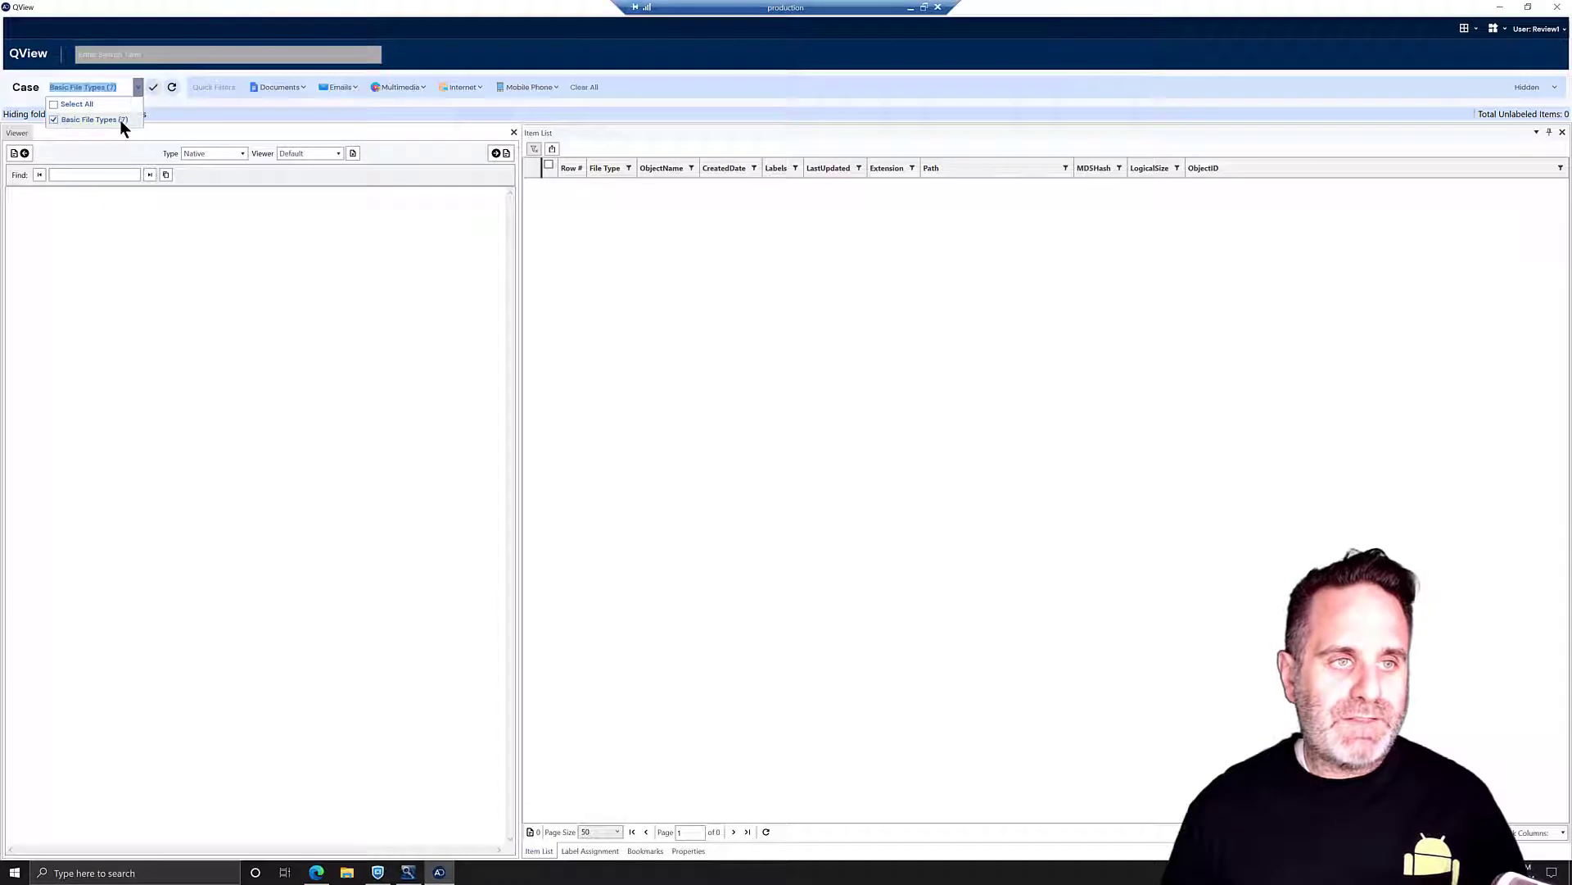
pyautogui.click(153, 86)
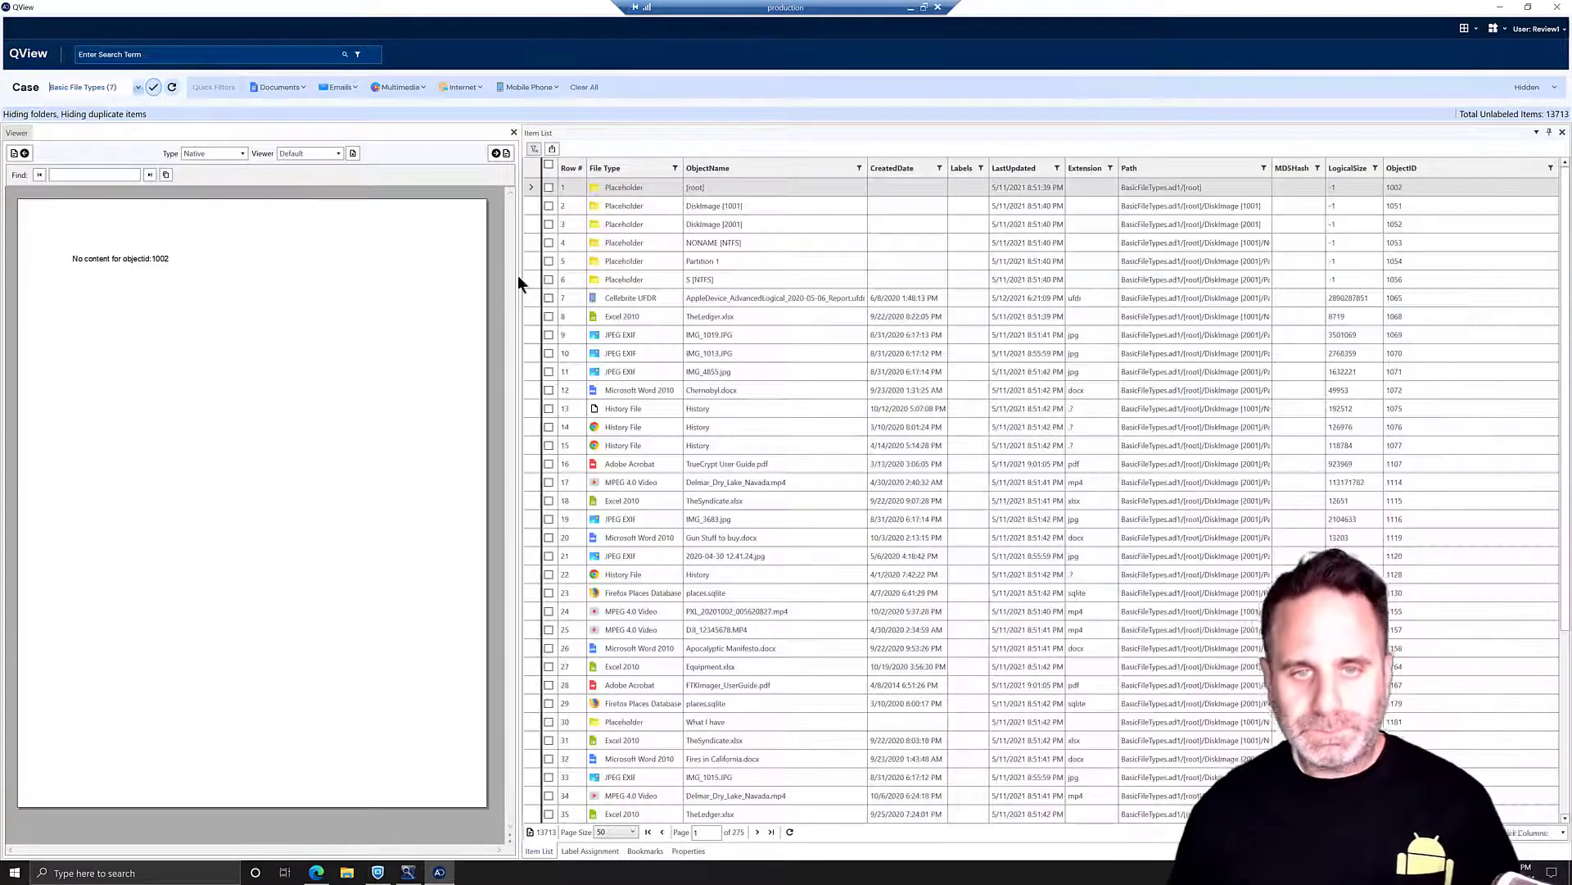
pyautogui.click(623, 334)
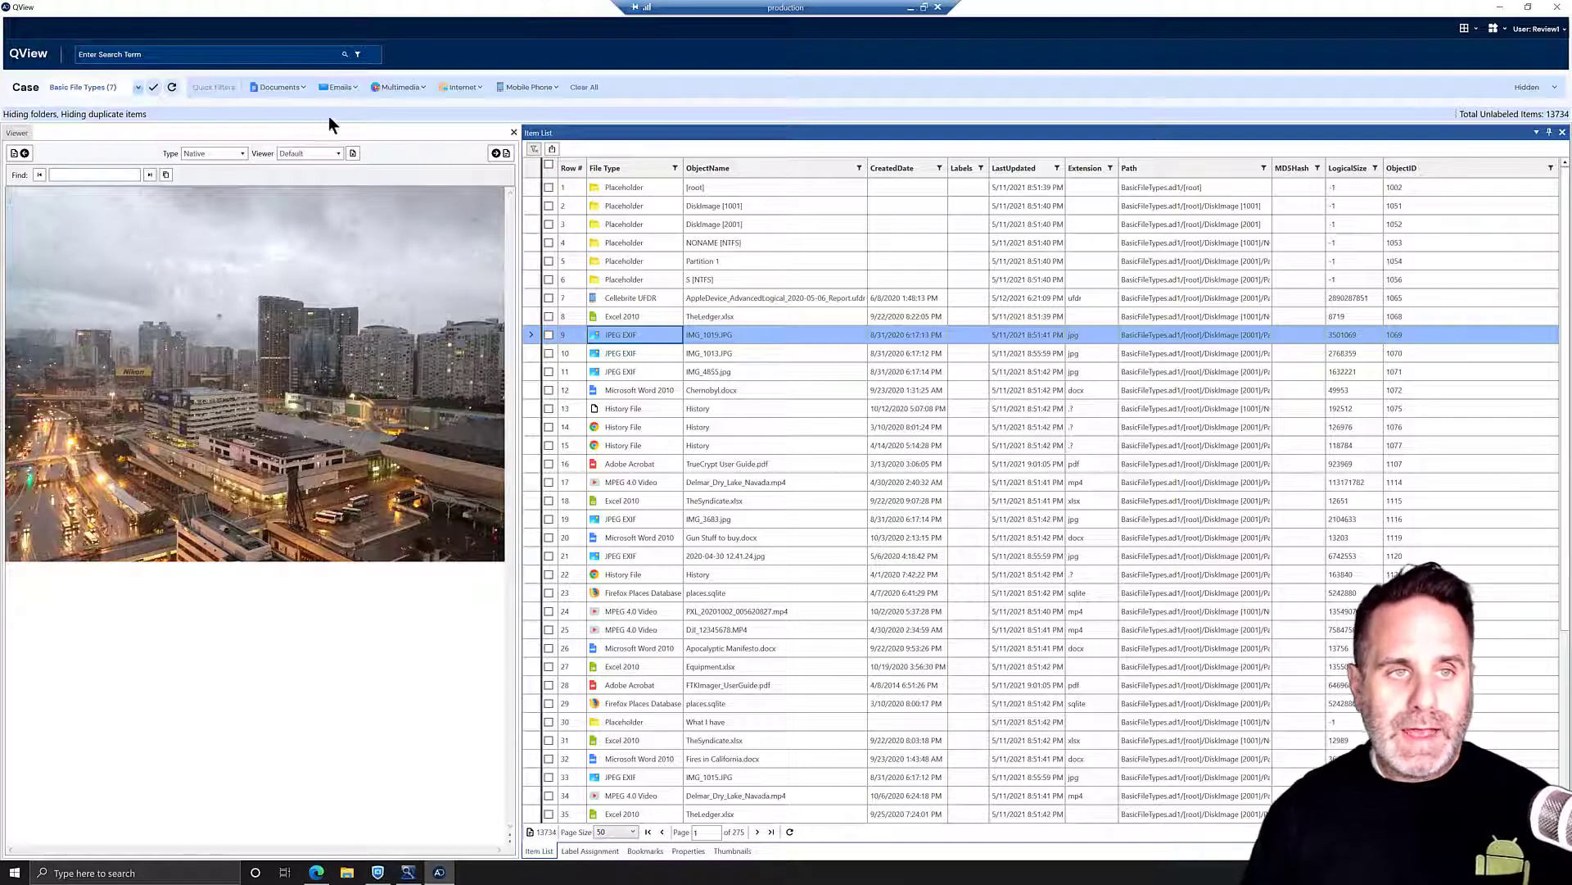
# - Filter to Word documents, preview Fires in California.docx, and page through neighbouring documents
pyautogui.click(305, 88)
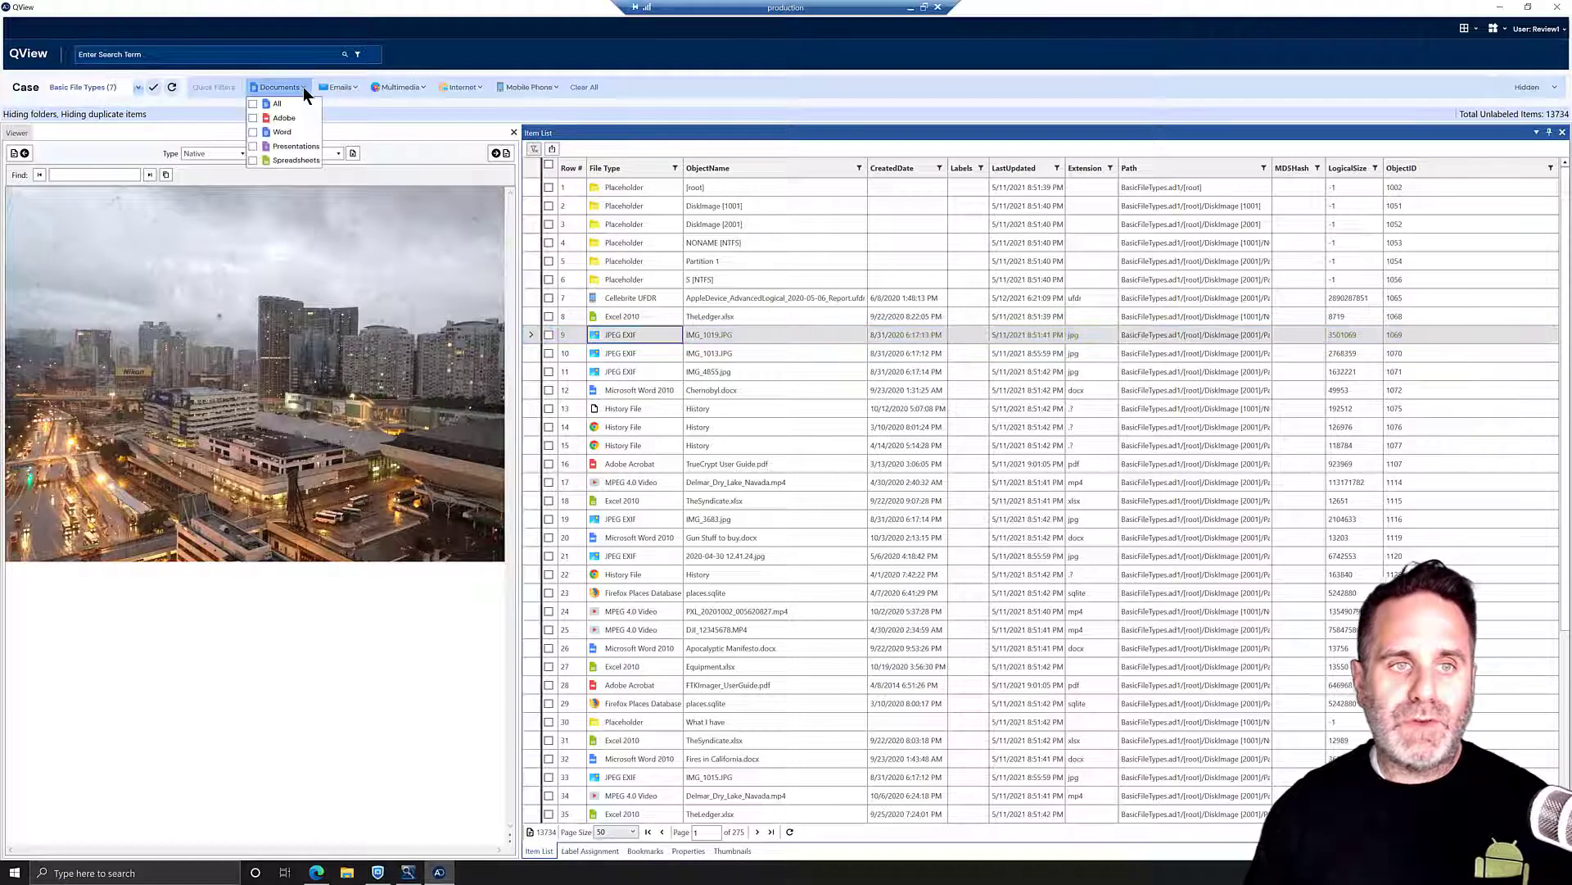
pyautogui.click(254, 132)
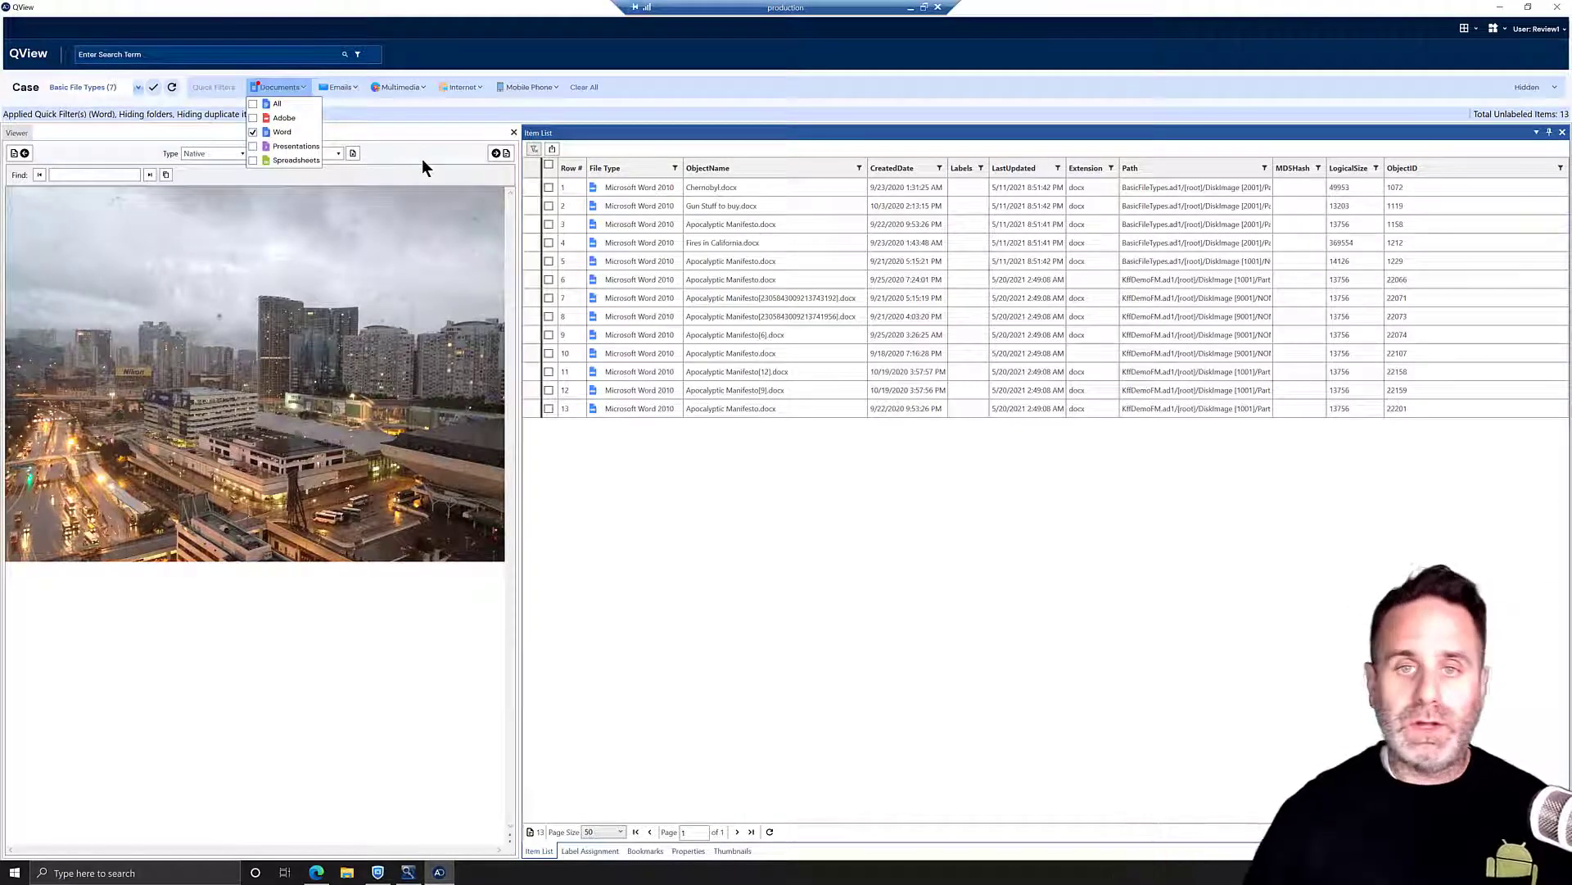
pyautogui.click(714, 239)
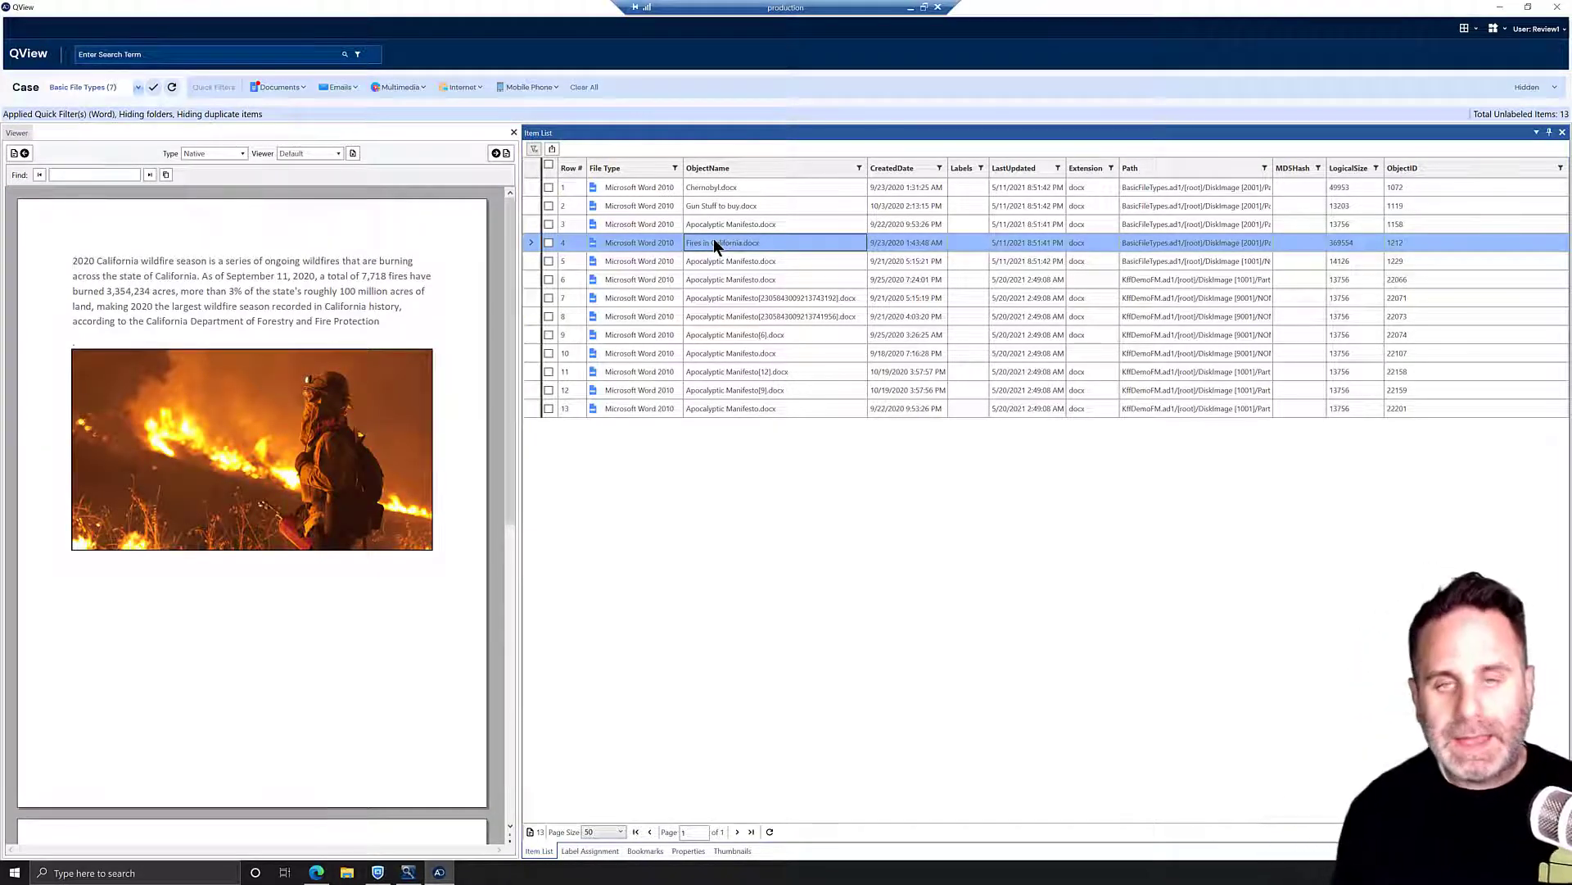
pyautogui.click(498, 154)
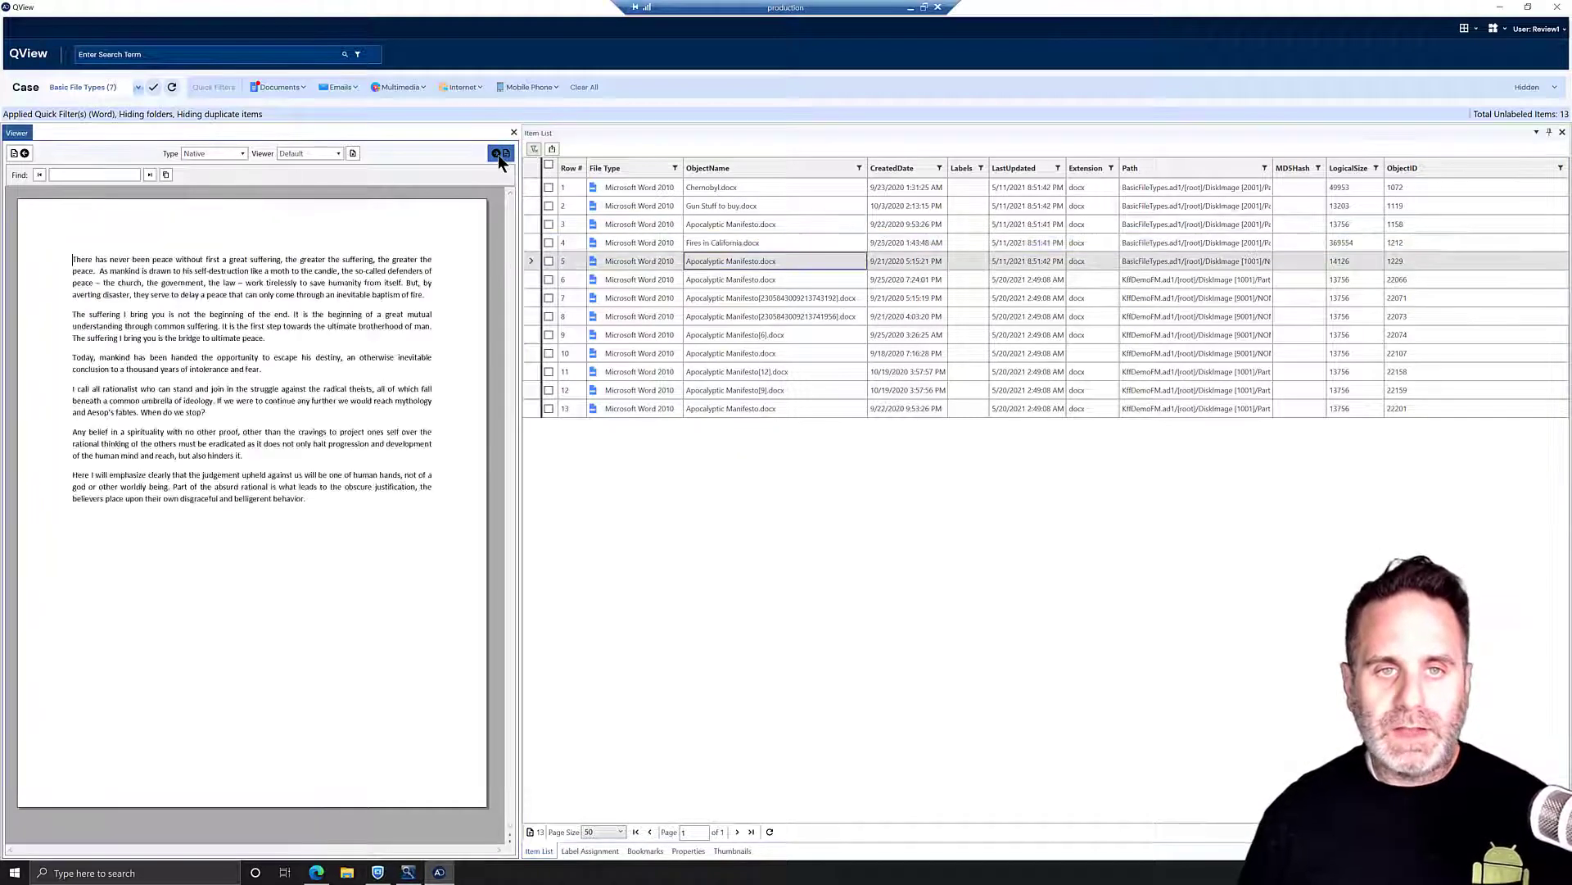
pyautogui.click(498, 154)
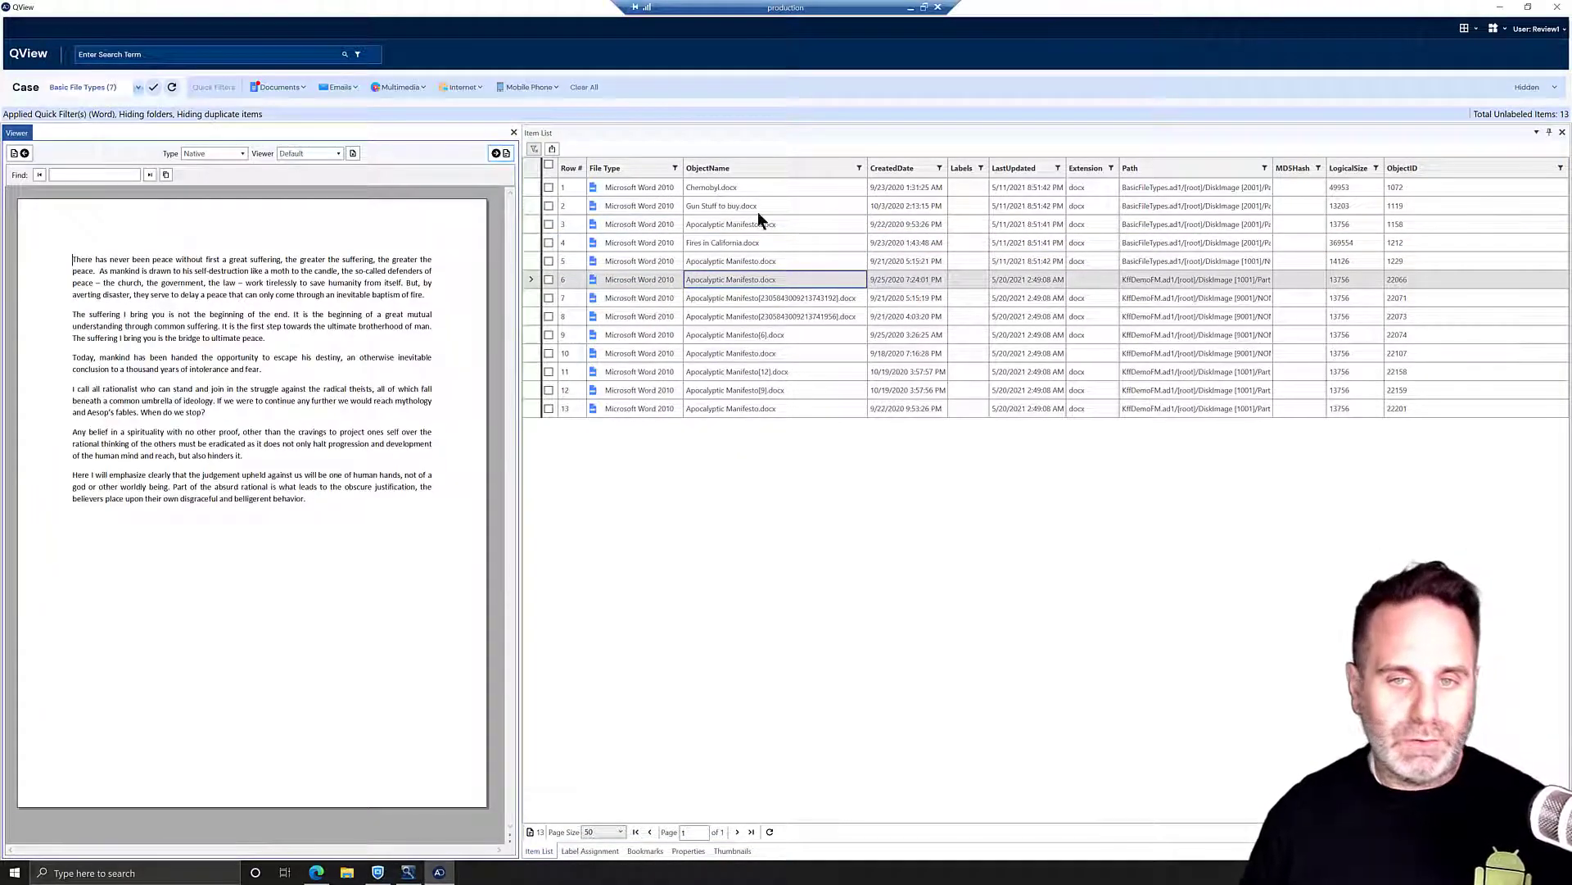
pyautogui.click(651, 246)
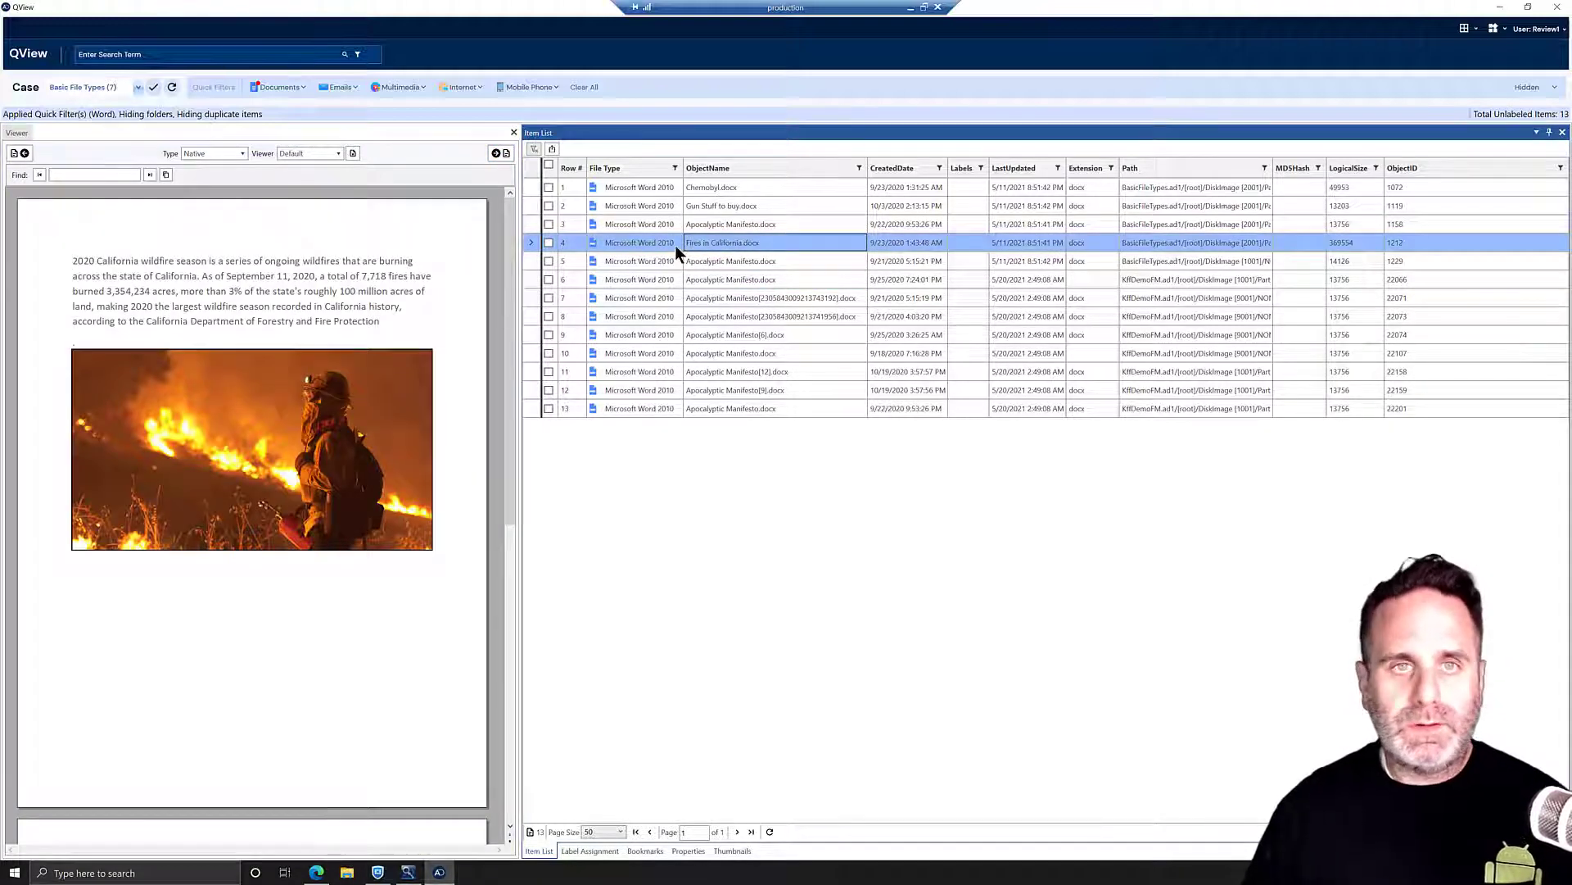
# - Tick the Evidence bookmark for Fires in California.docx and save the assignment
pyautogui.rightClick(699, 242)
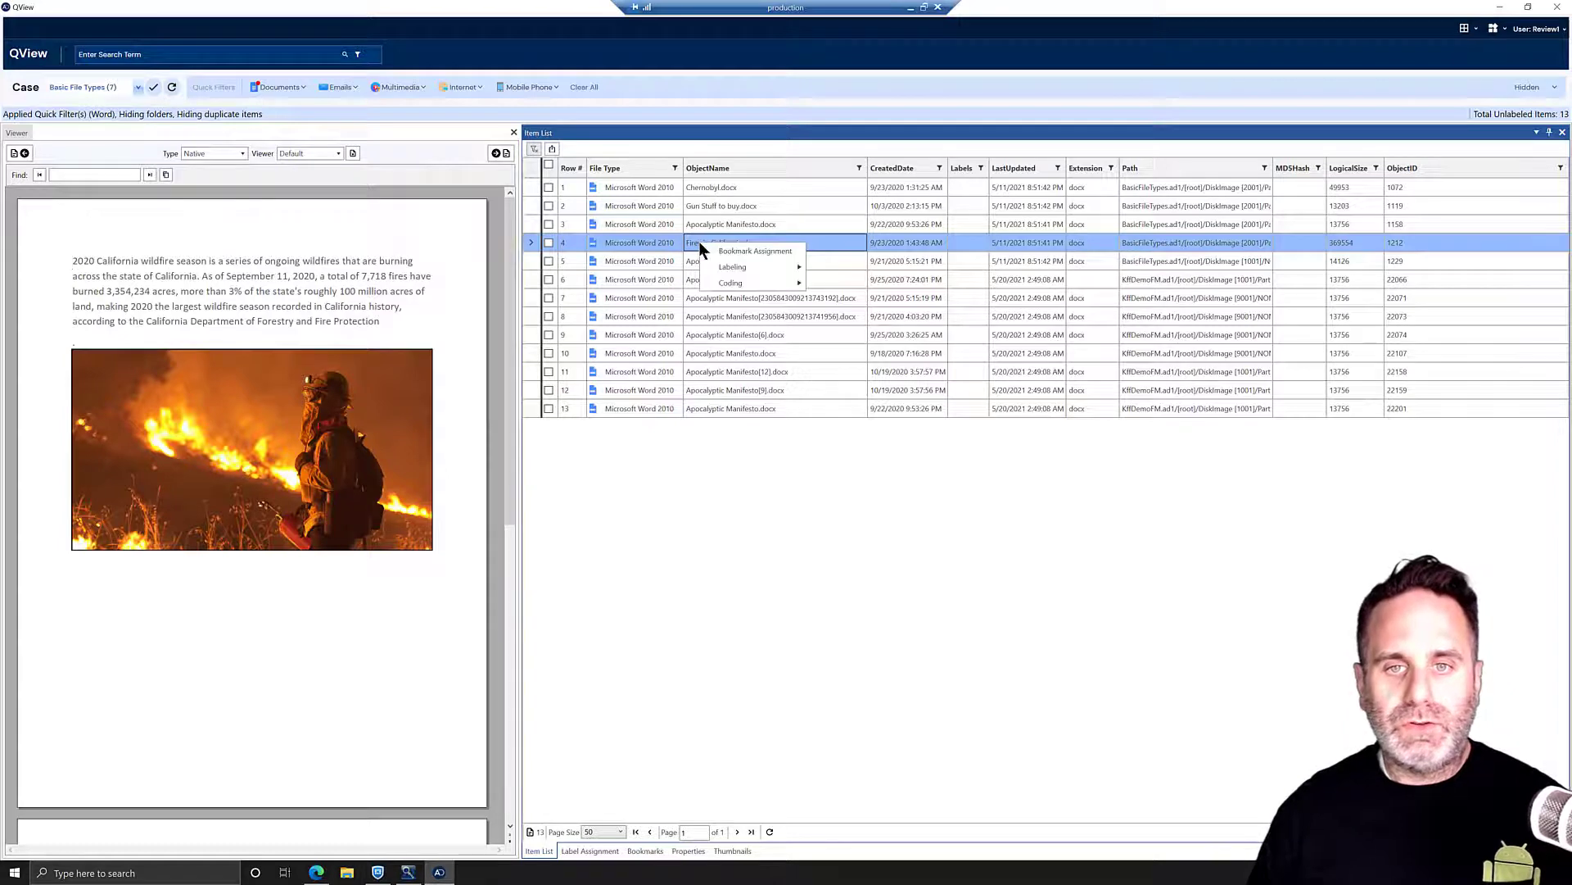
pyautogui.click(745, 251)
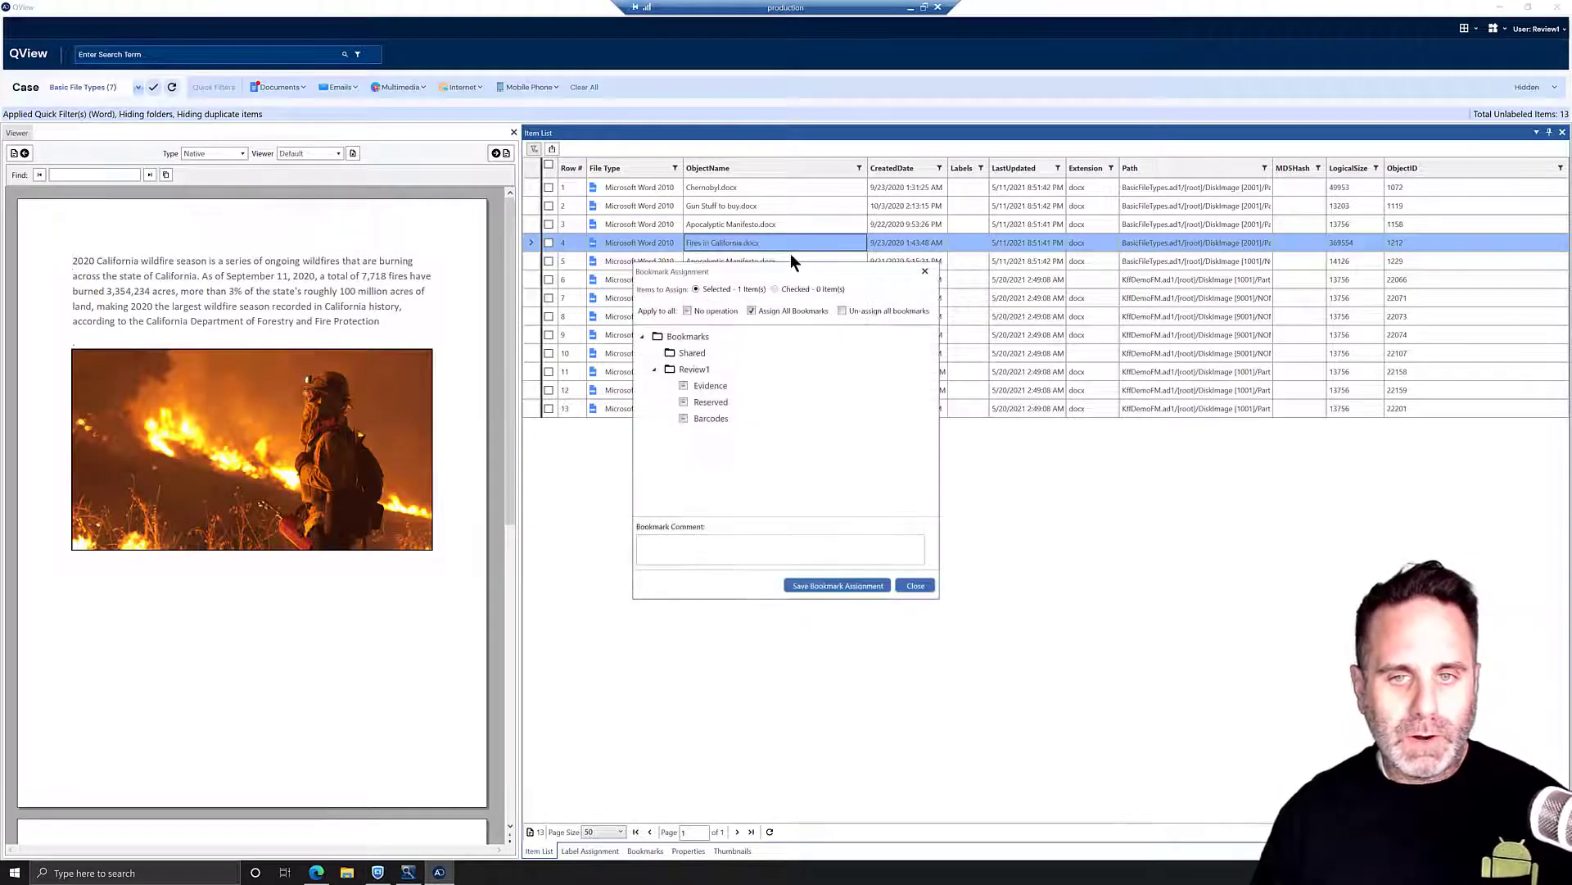
pyautogui.click(711, 403)
pyautogui.click(710, 418)
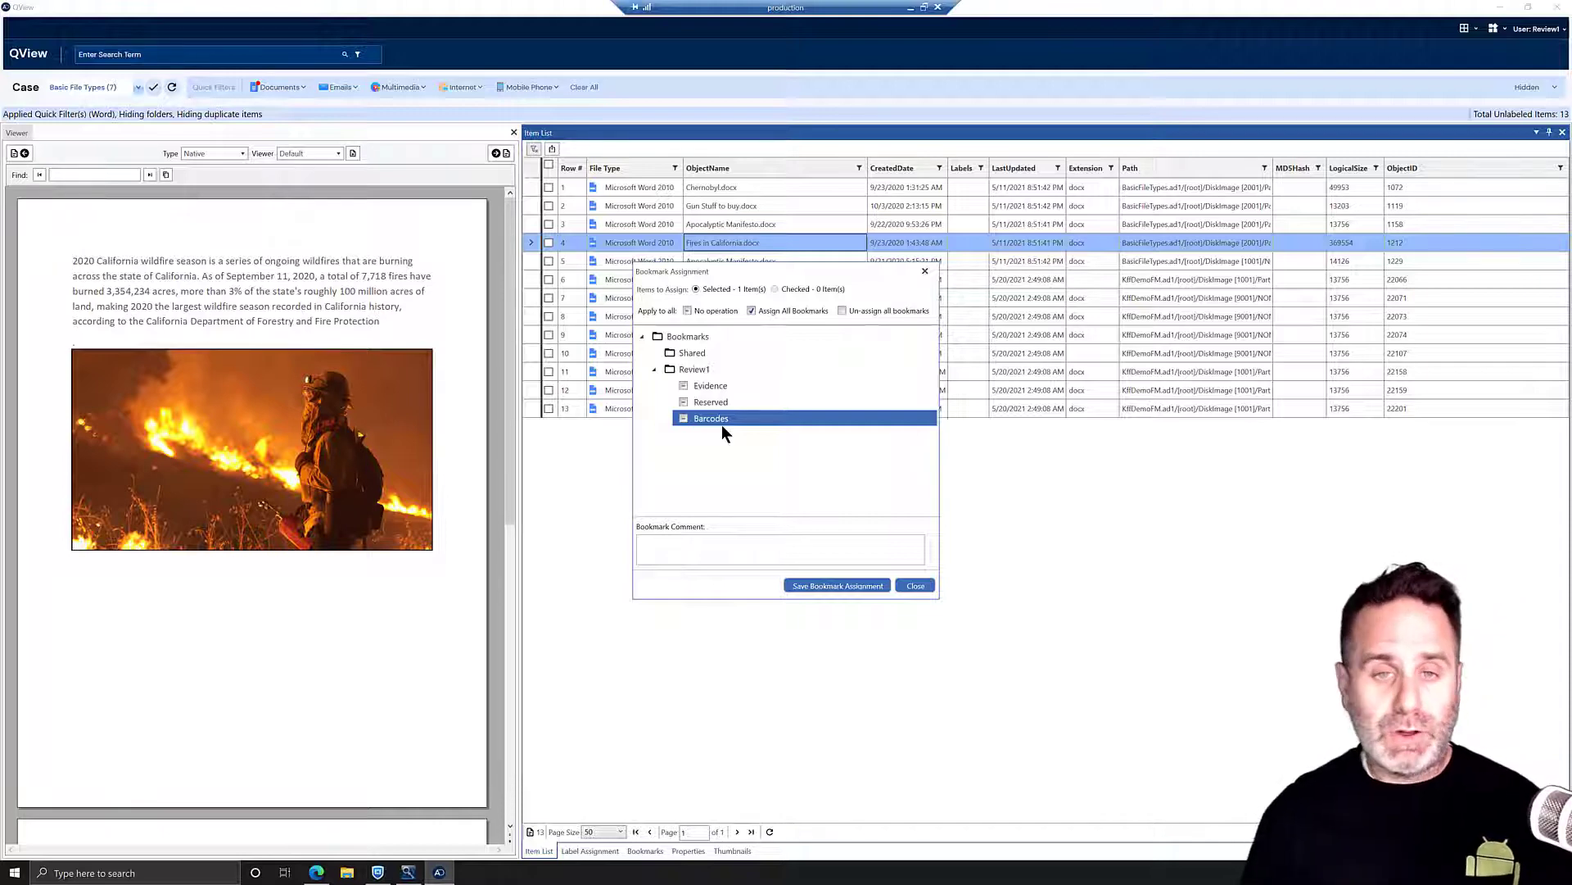
pyautogui.click(687, 387)
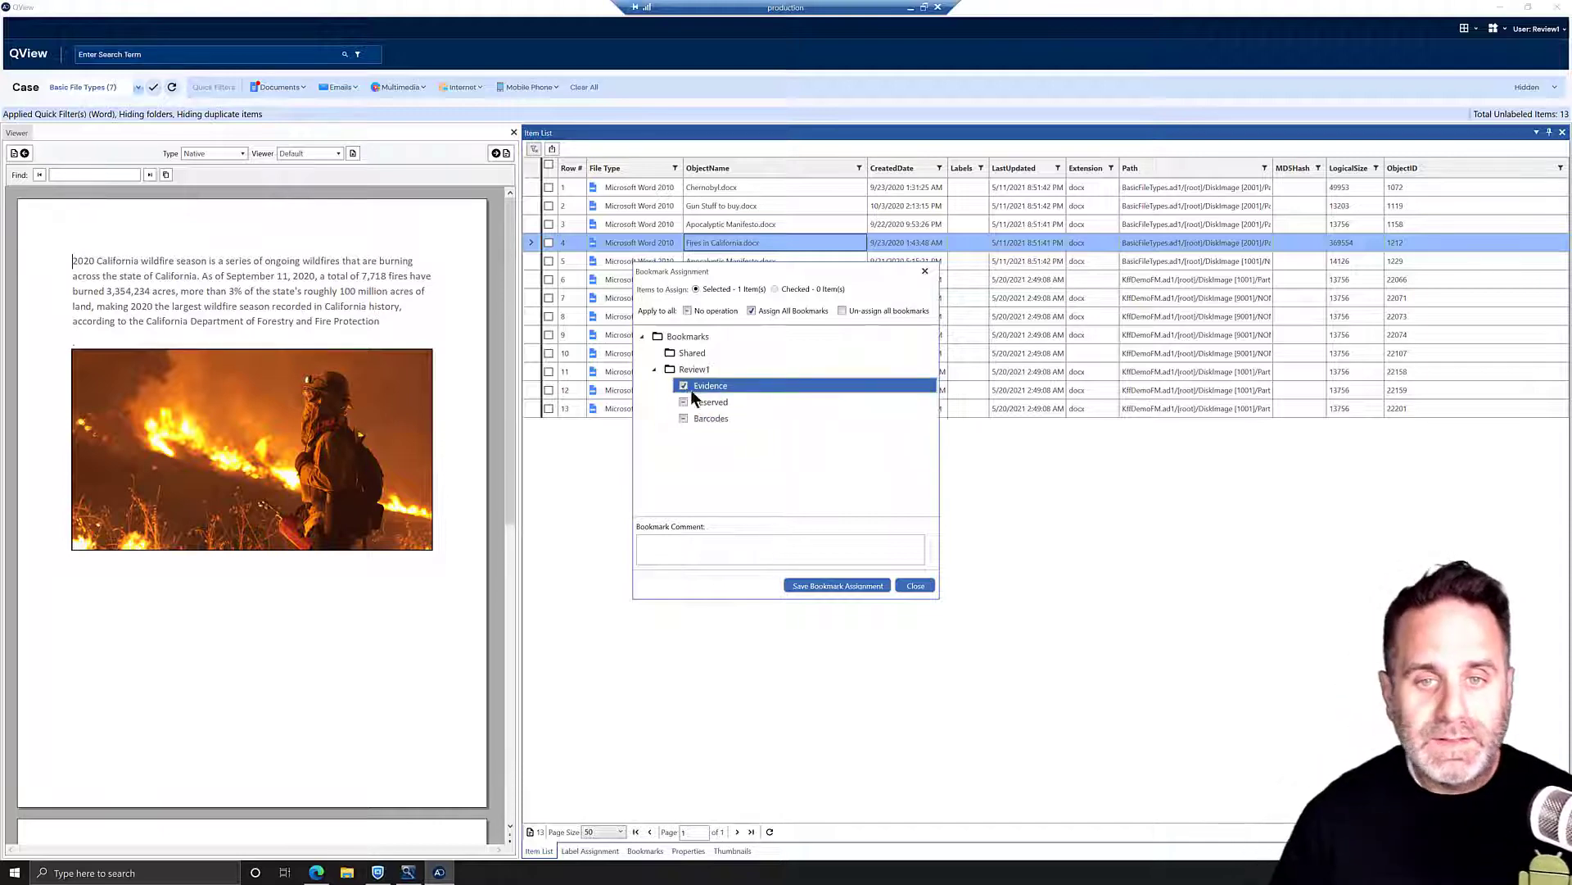
pyautogui.click(831, 587)
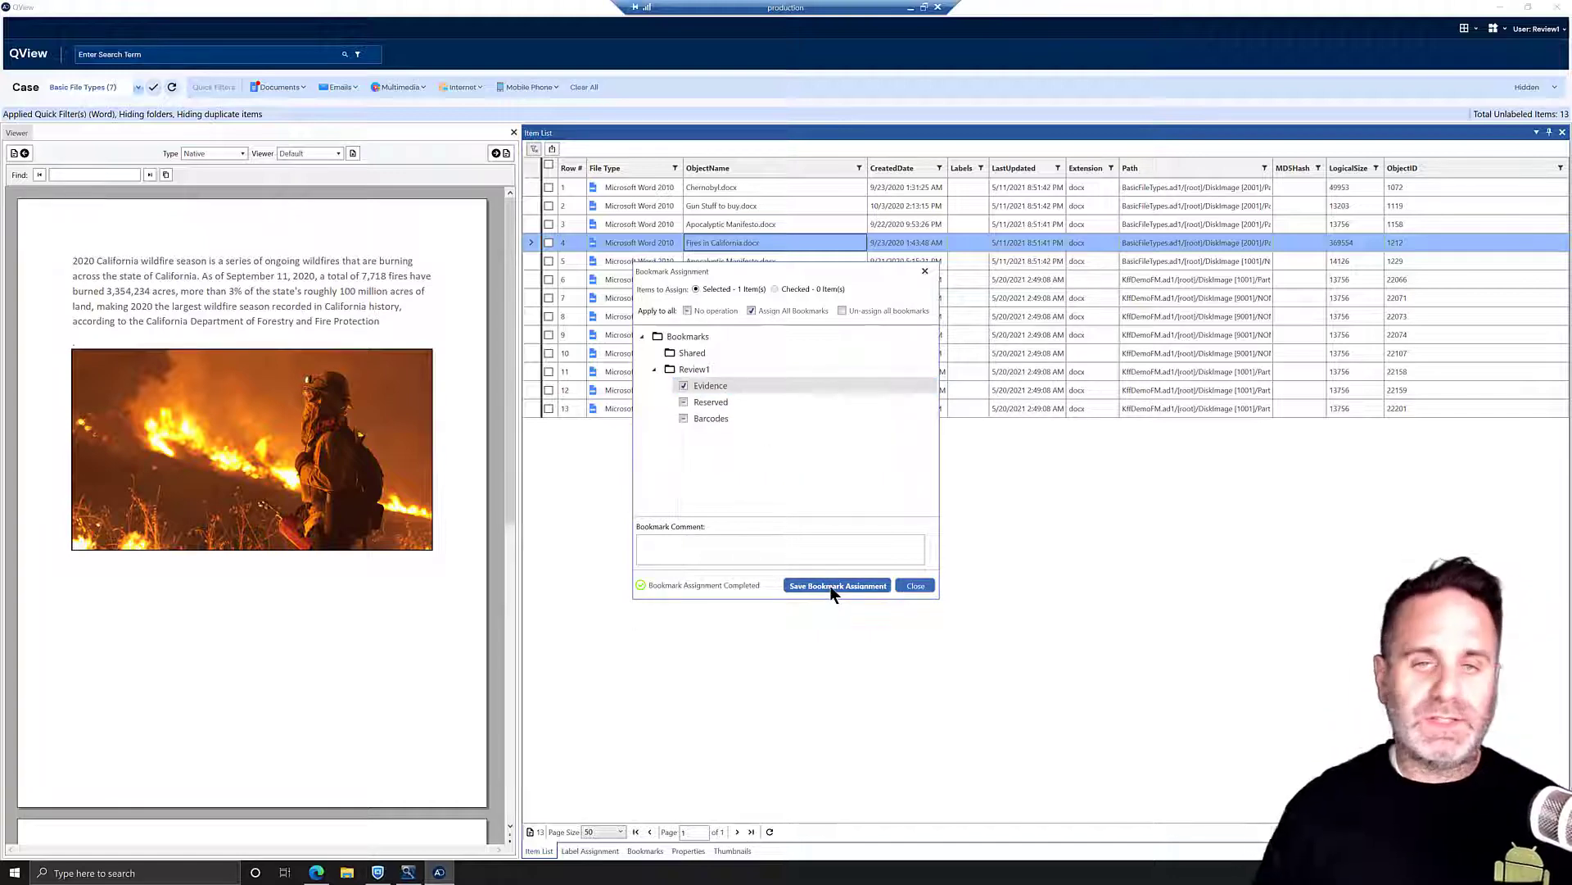
# - Swap the Word document filter for the Graphics multimedia filter
pyautogui.click(304, 87)
pyautogui.click(281, 131)
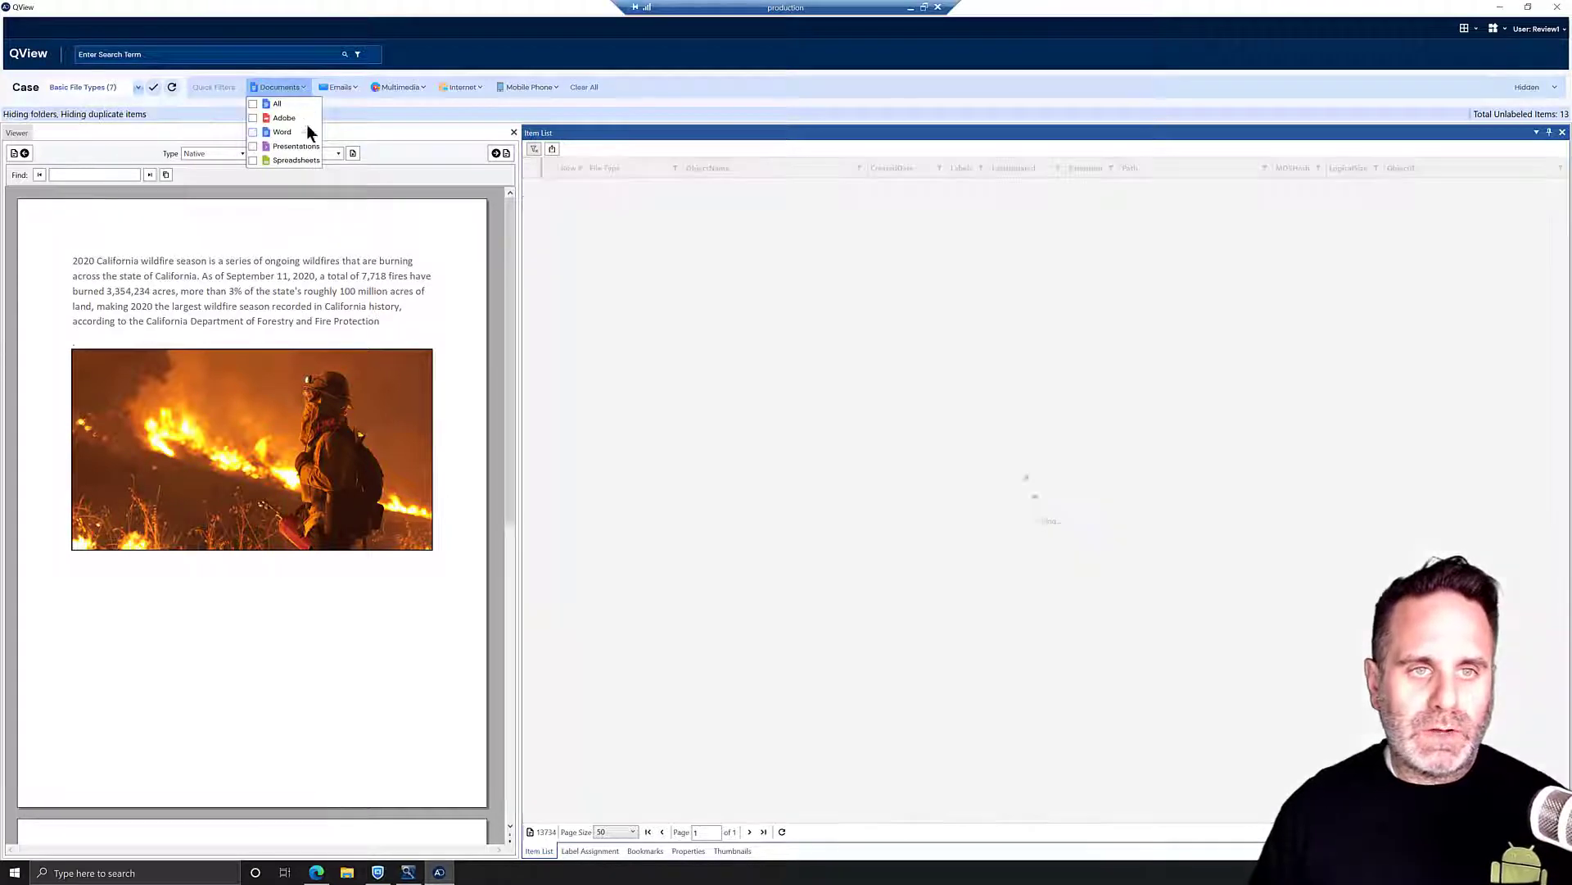
pyautogui.click(411, 87)
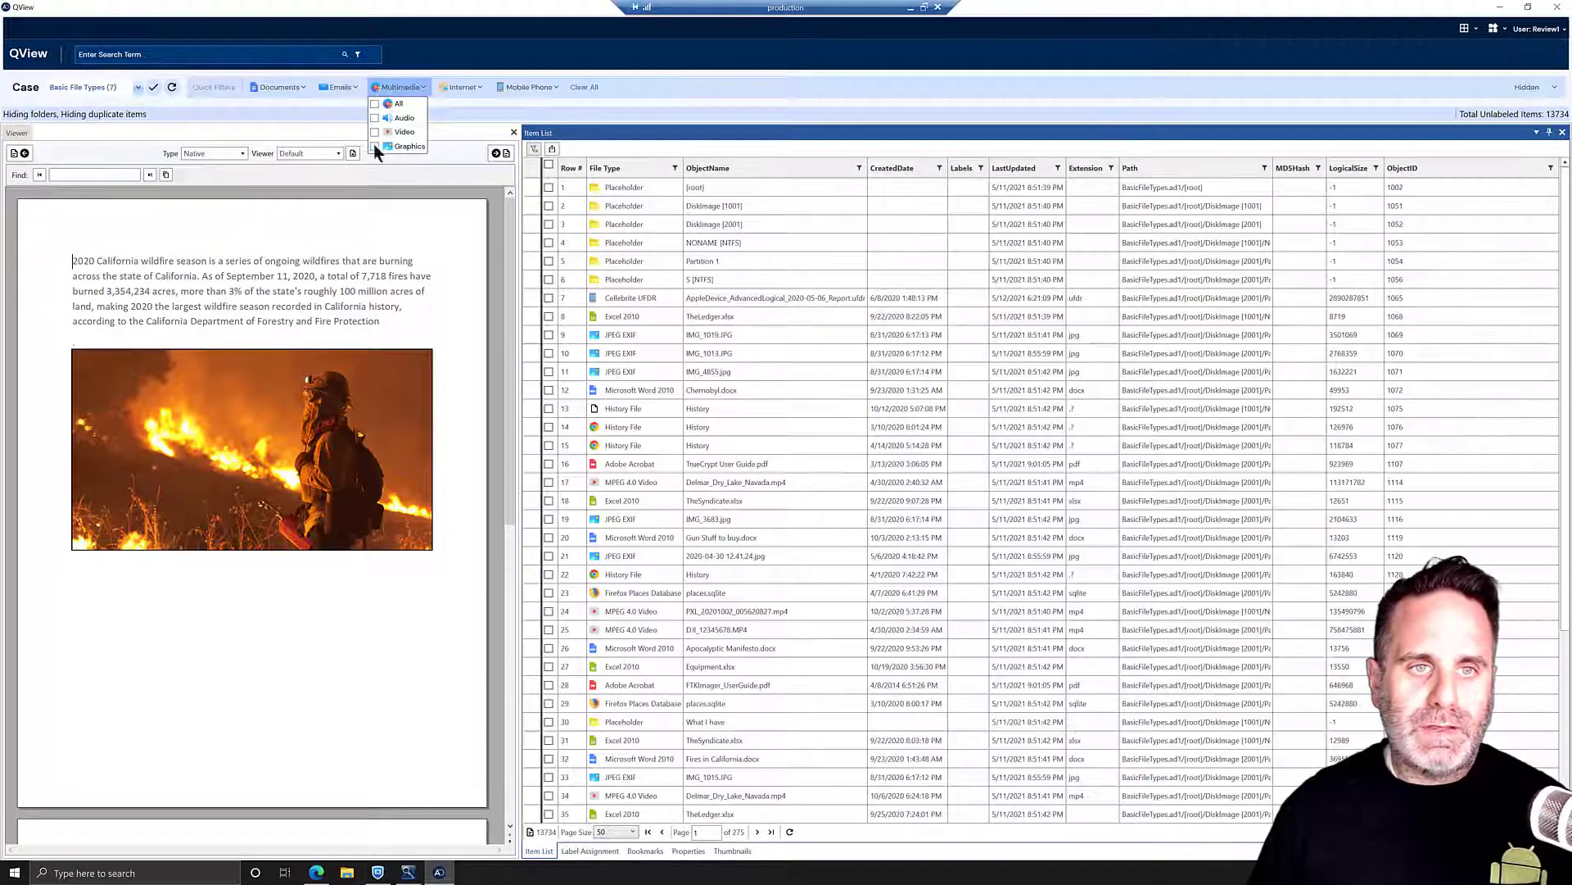
pyautogui.click(375, 146)
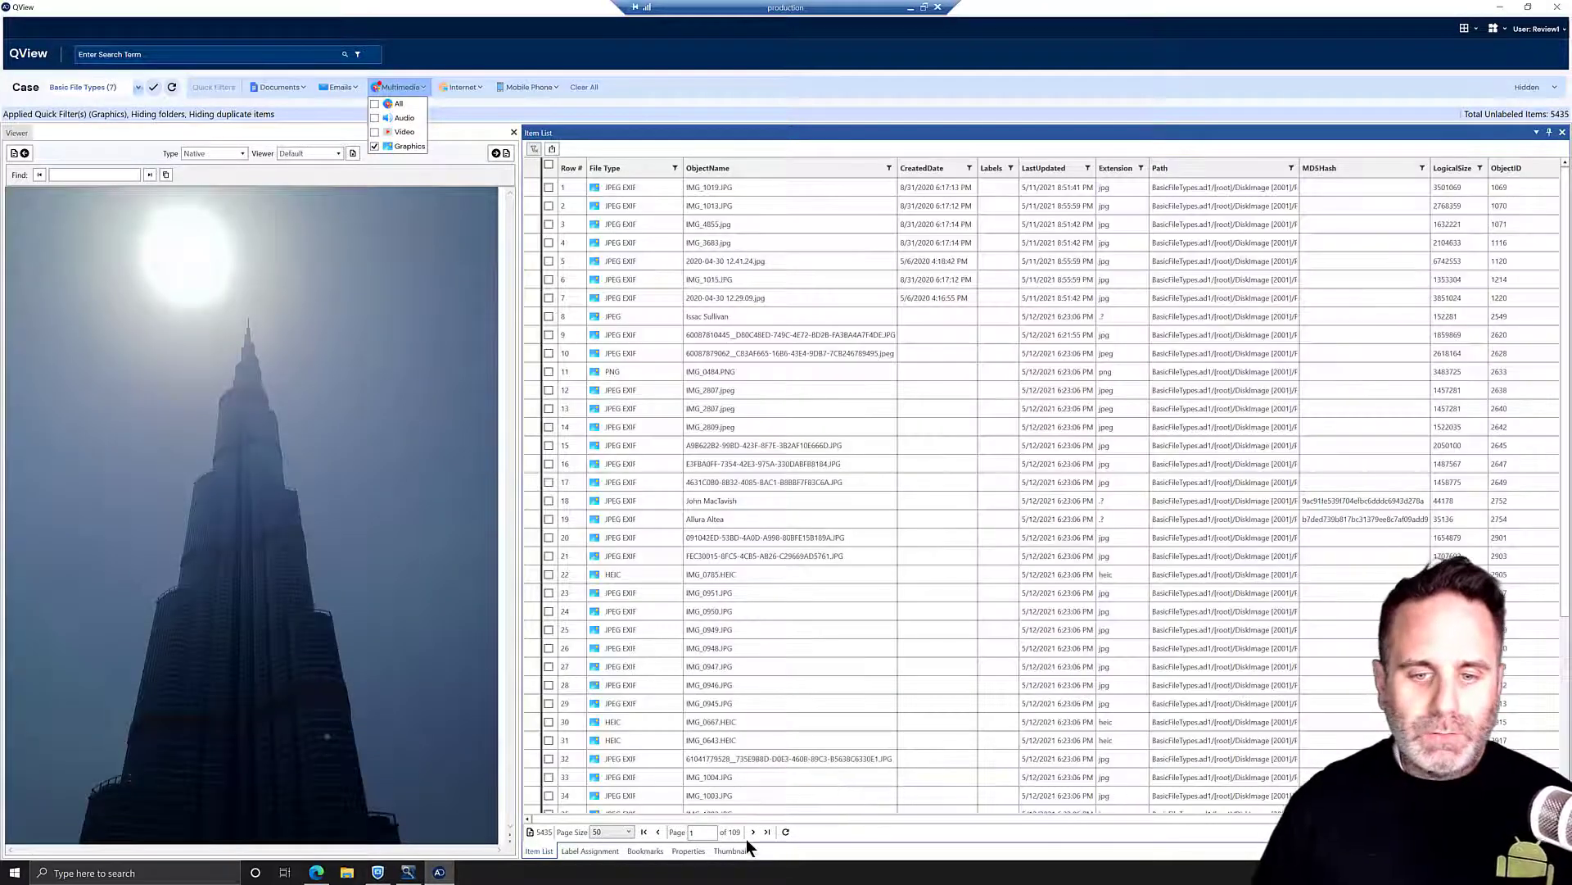
# - Browse the image thumbnails, then preview the ammunition-on-gravel photo in the item list
pyautogui.click(737, 850)
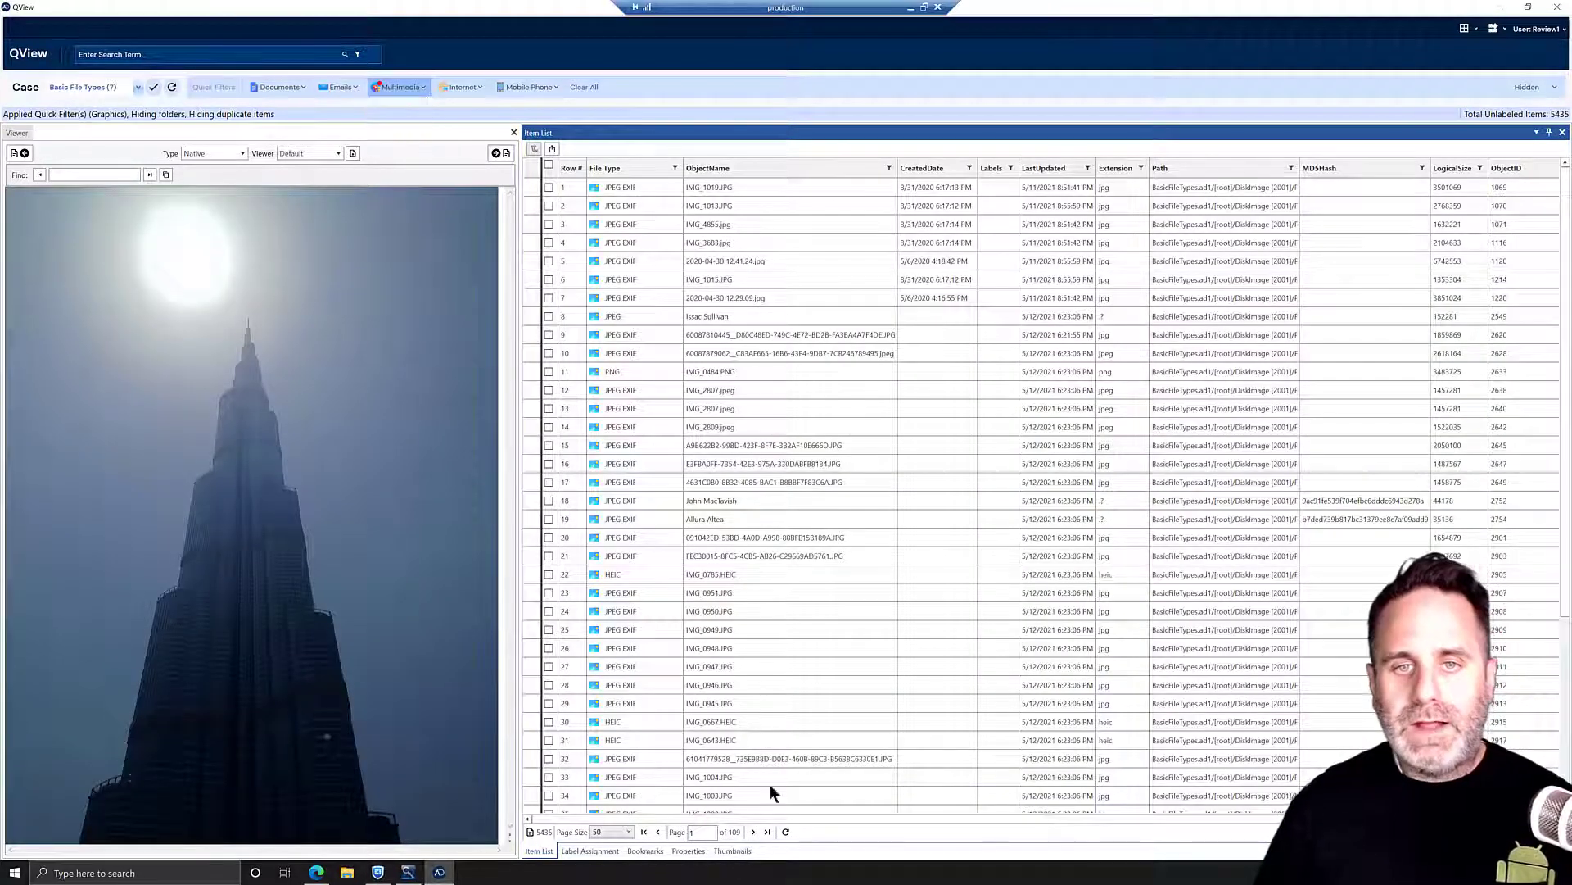
pyautogui.click(661, 303)
pyautogui.click(540, 850)
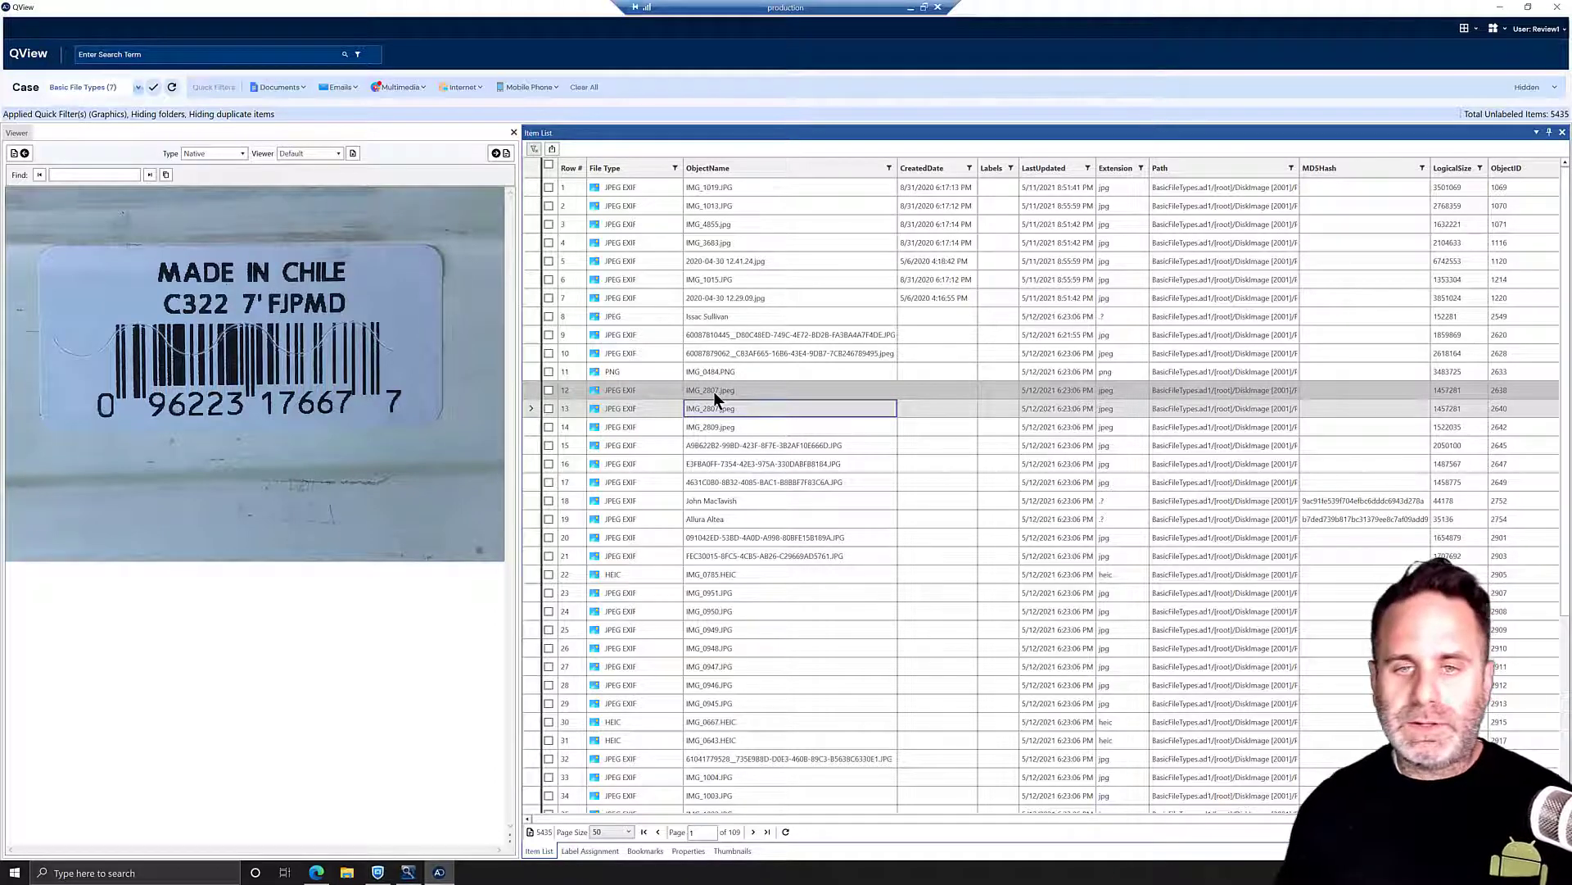
pyautogui.click(707, 449)
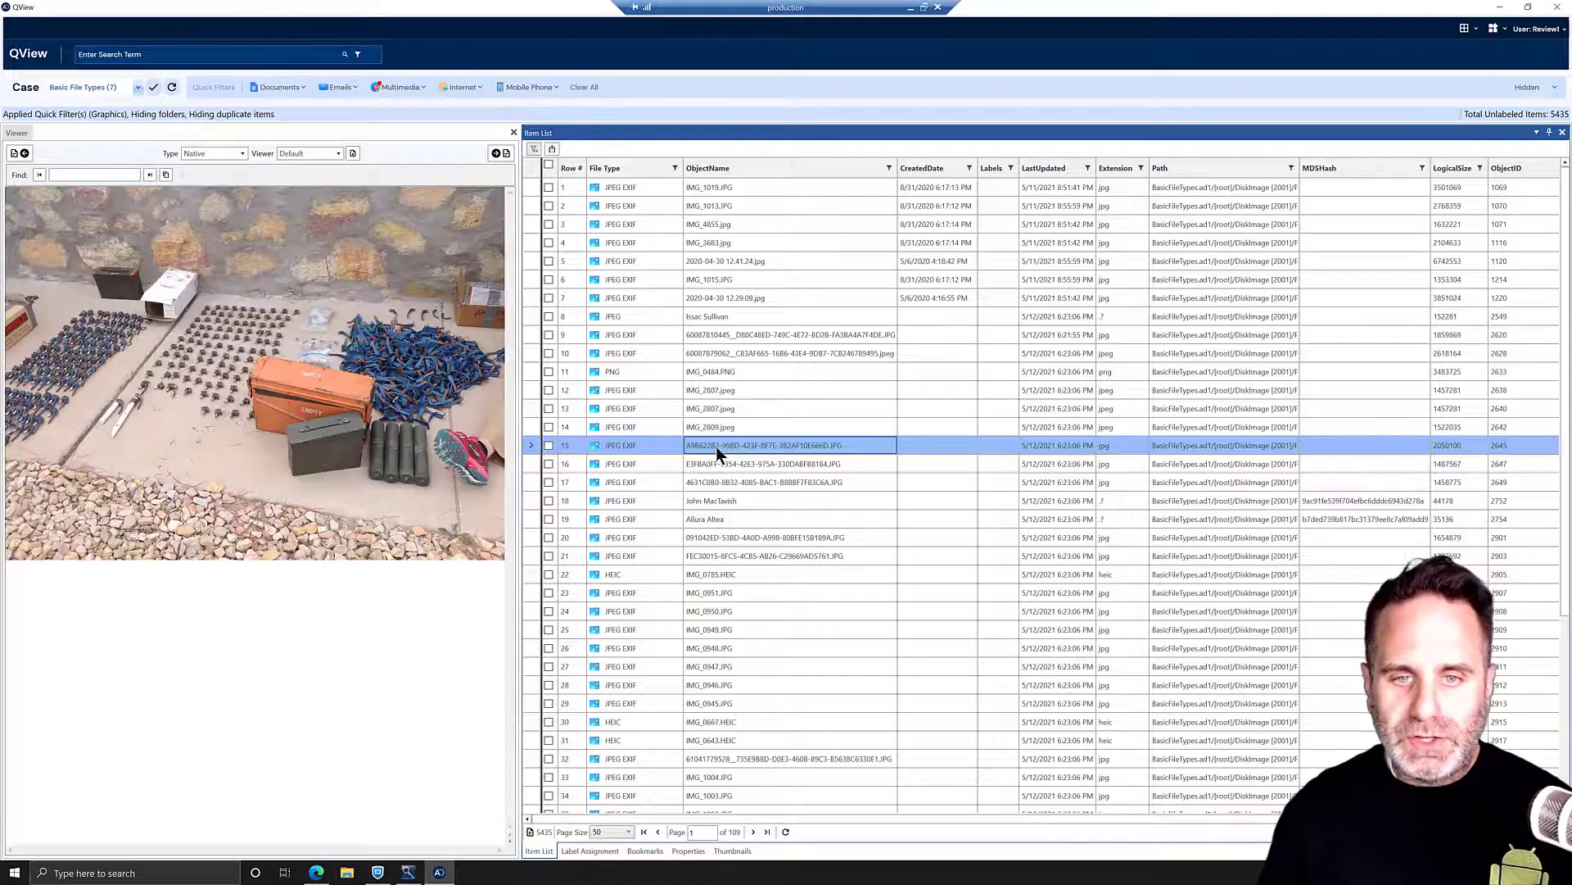
# - Create an Ammunition bookmark, assign the ammunition photo to it, then move to the next image
pyautogui.rightClick(715, 445)
pyautogui.click(763, 455)
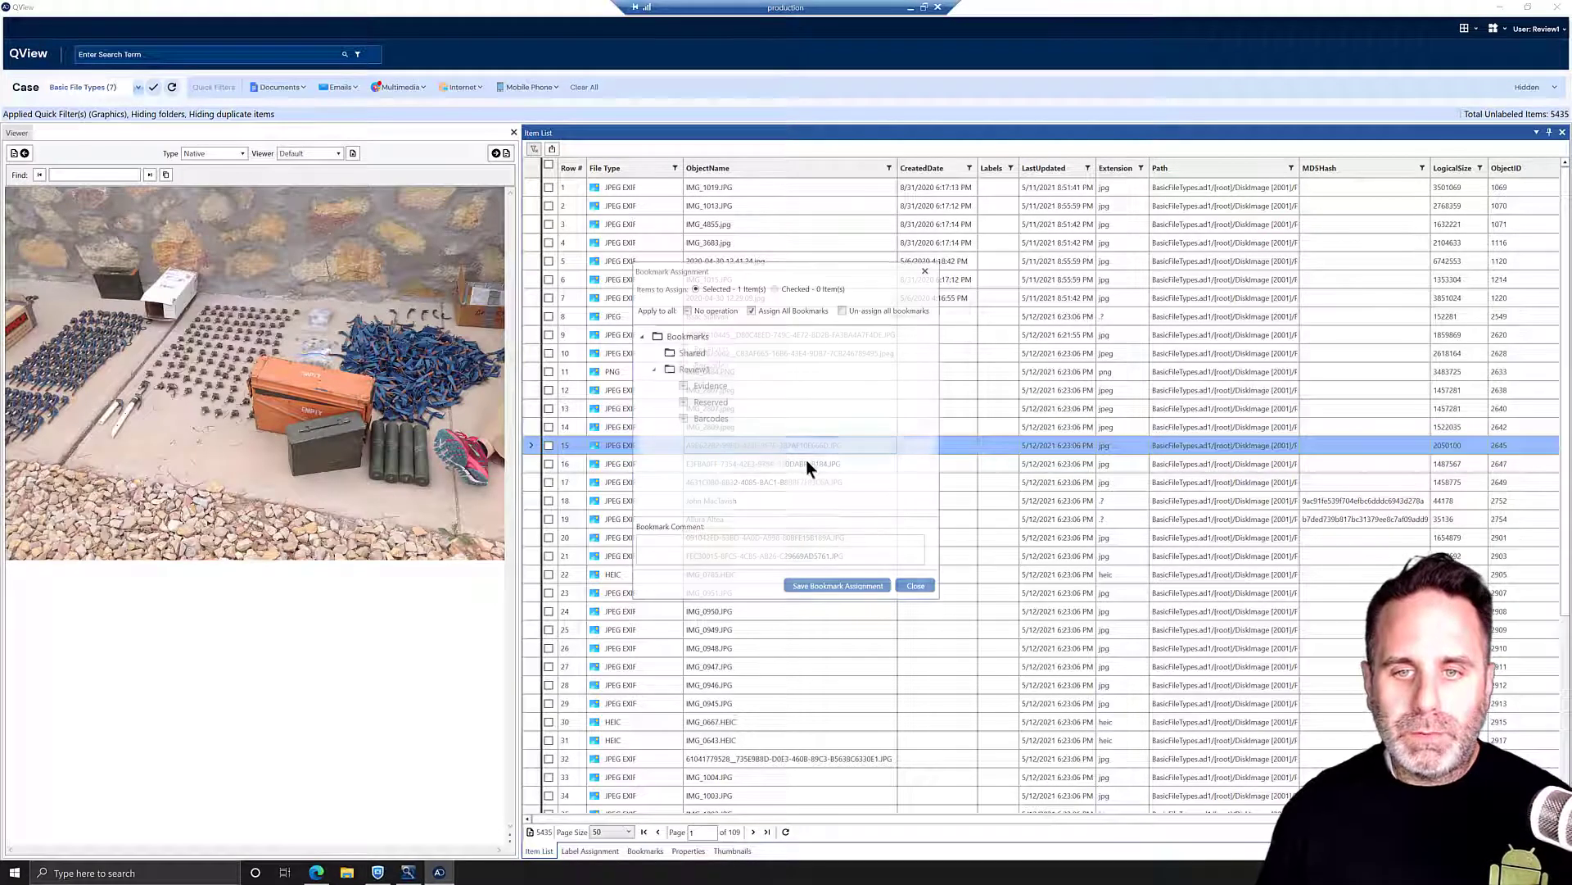
pyautogui.click(695, 369)
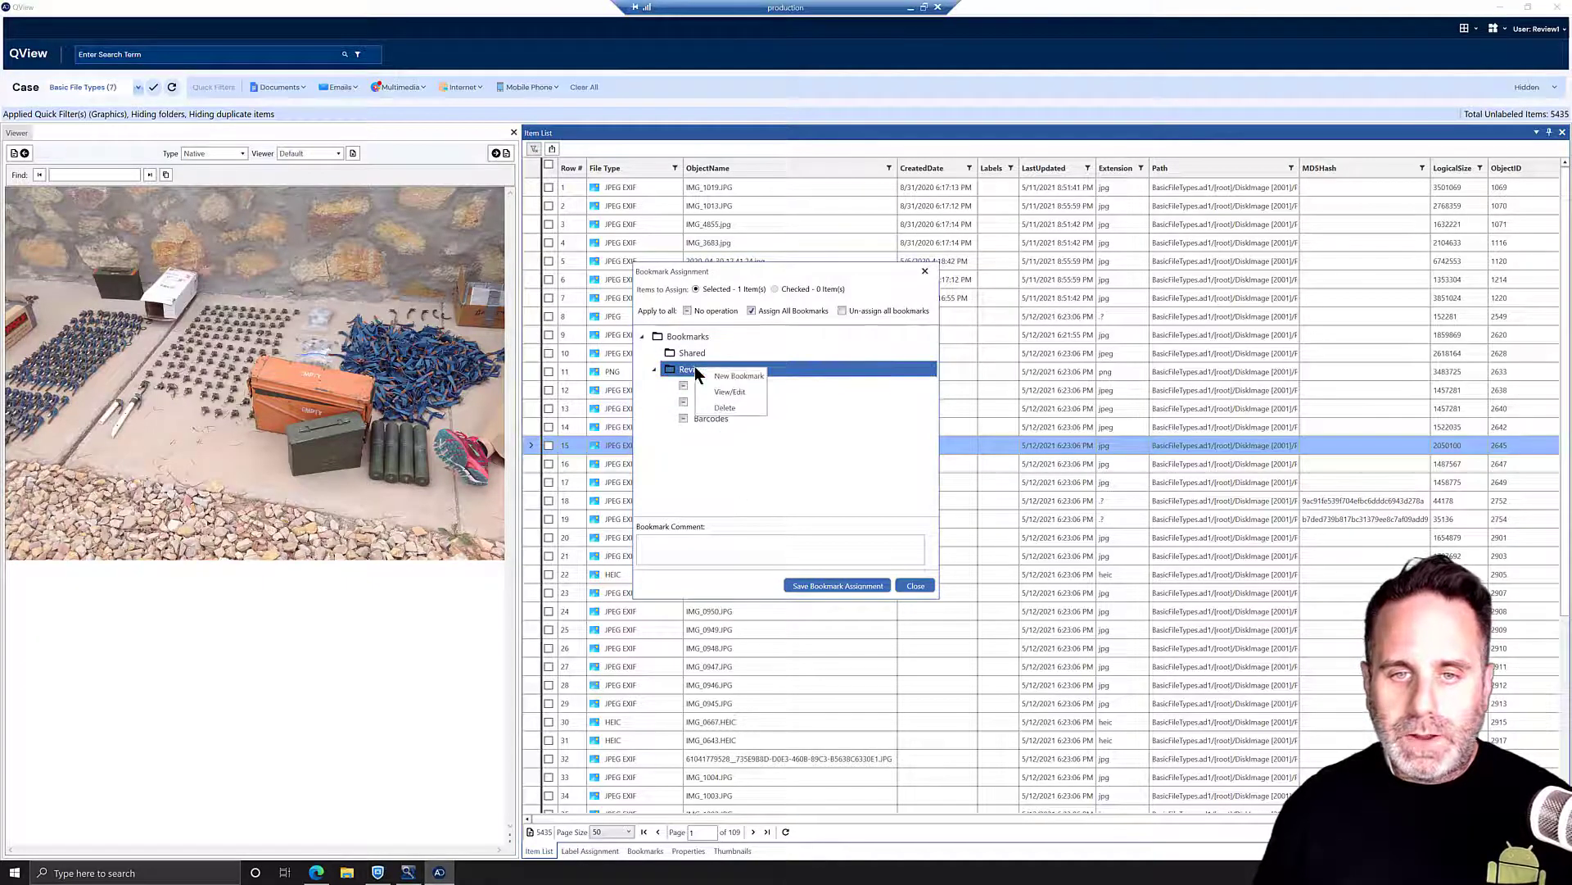
pyautogui.press('Return')
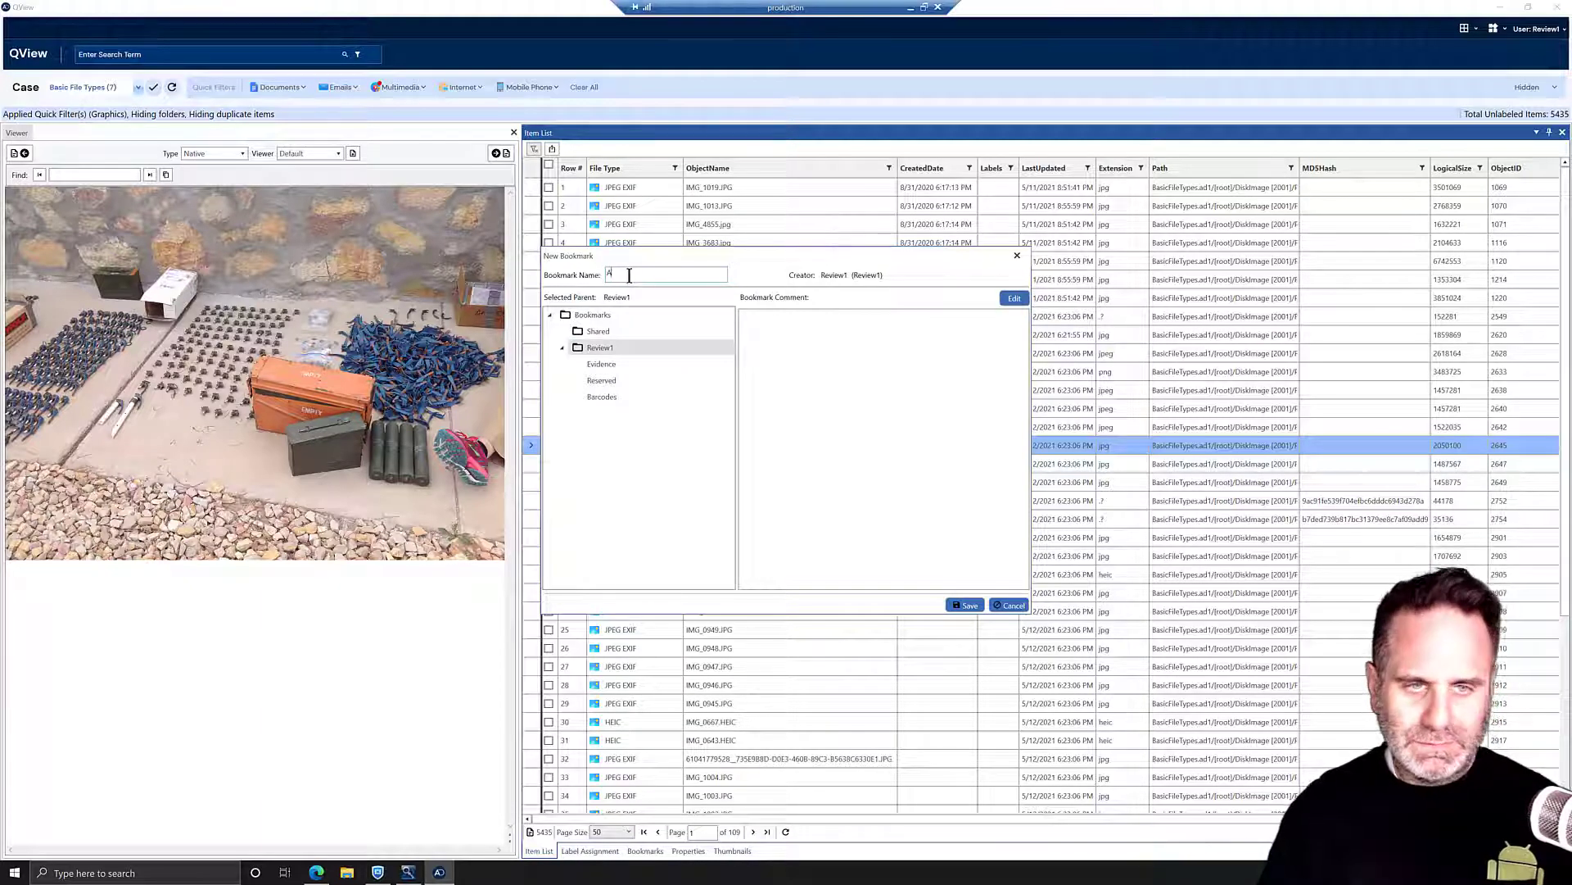
pyautogui.write('mmunition')
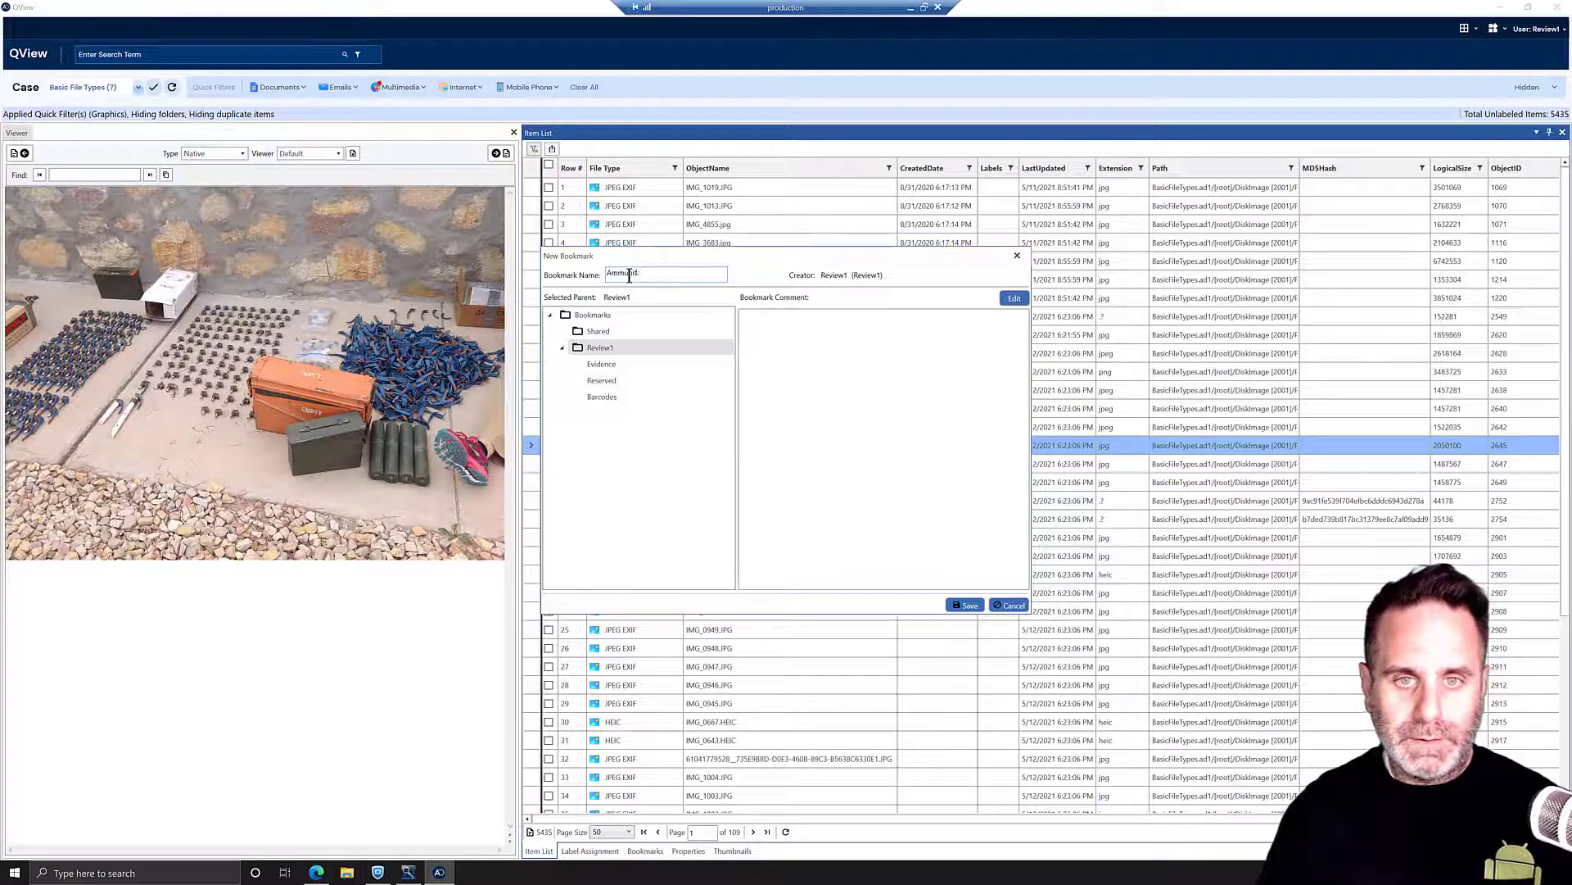
pyautogui.click(966, 605)
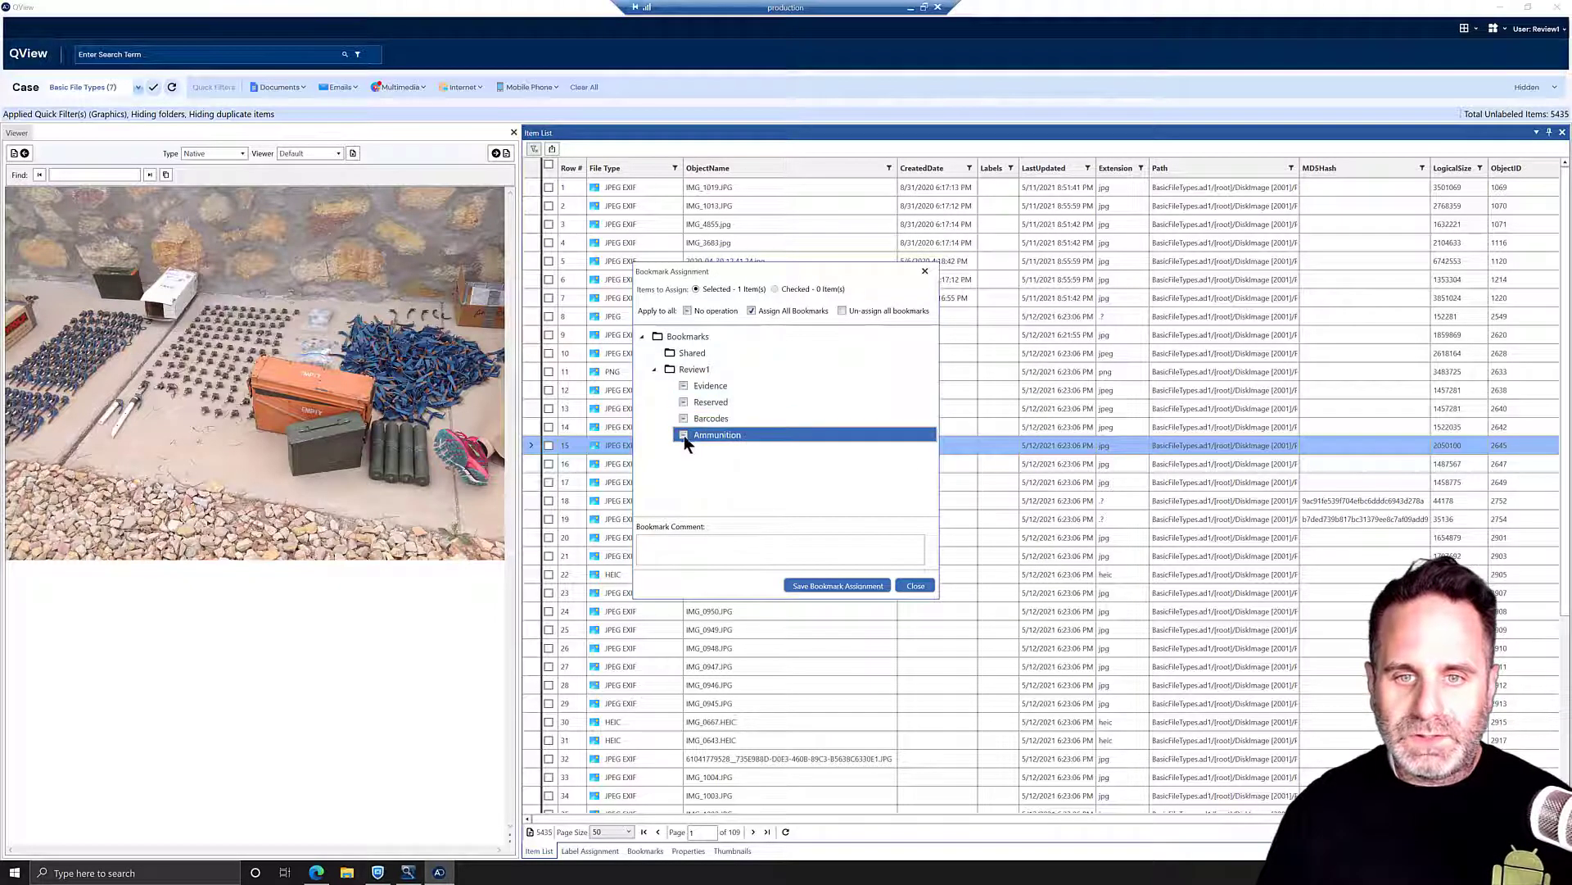
pyautogui.click(837, 586)
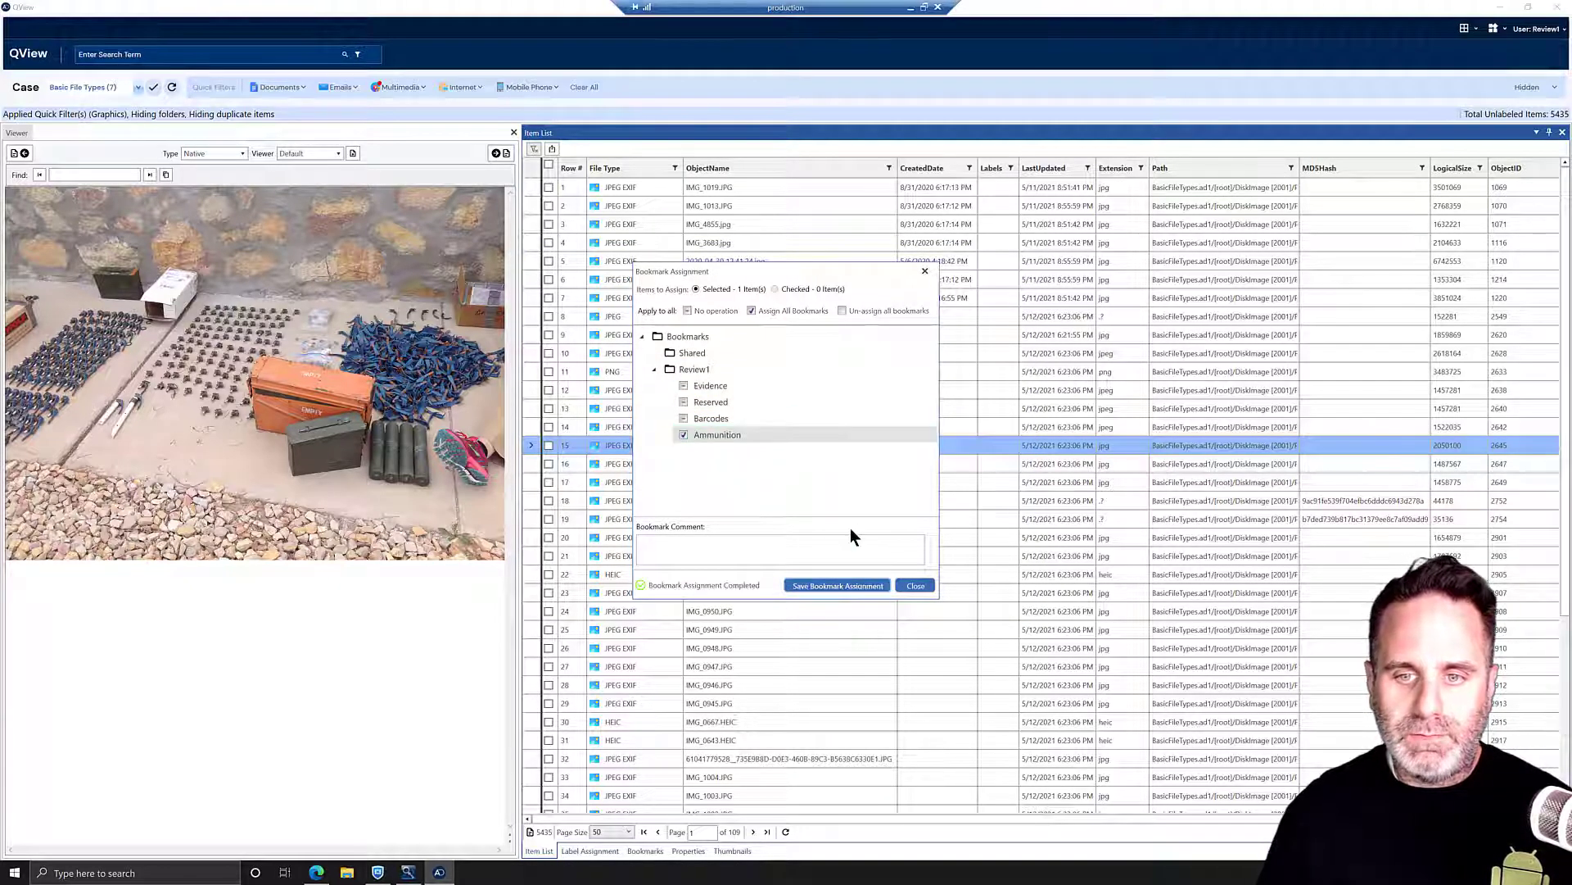
pyautogui.click(915, 586)
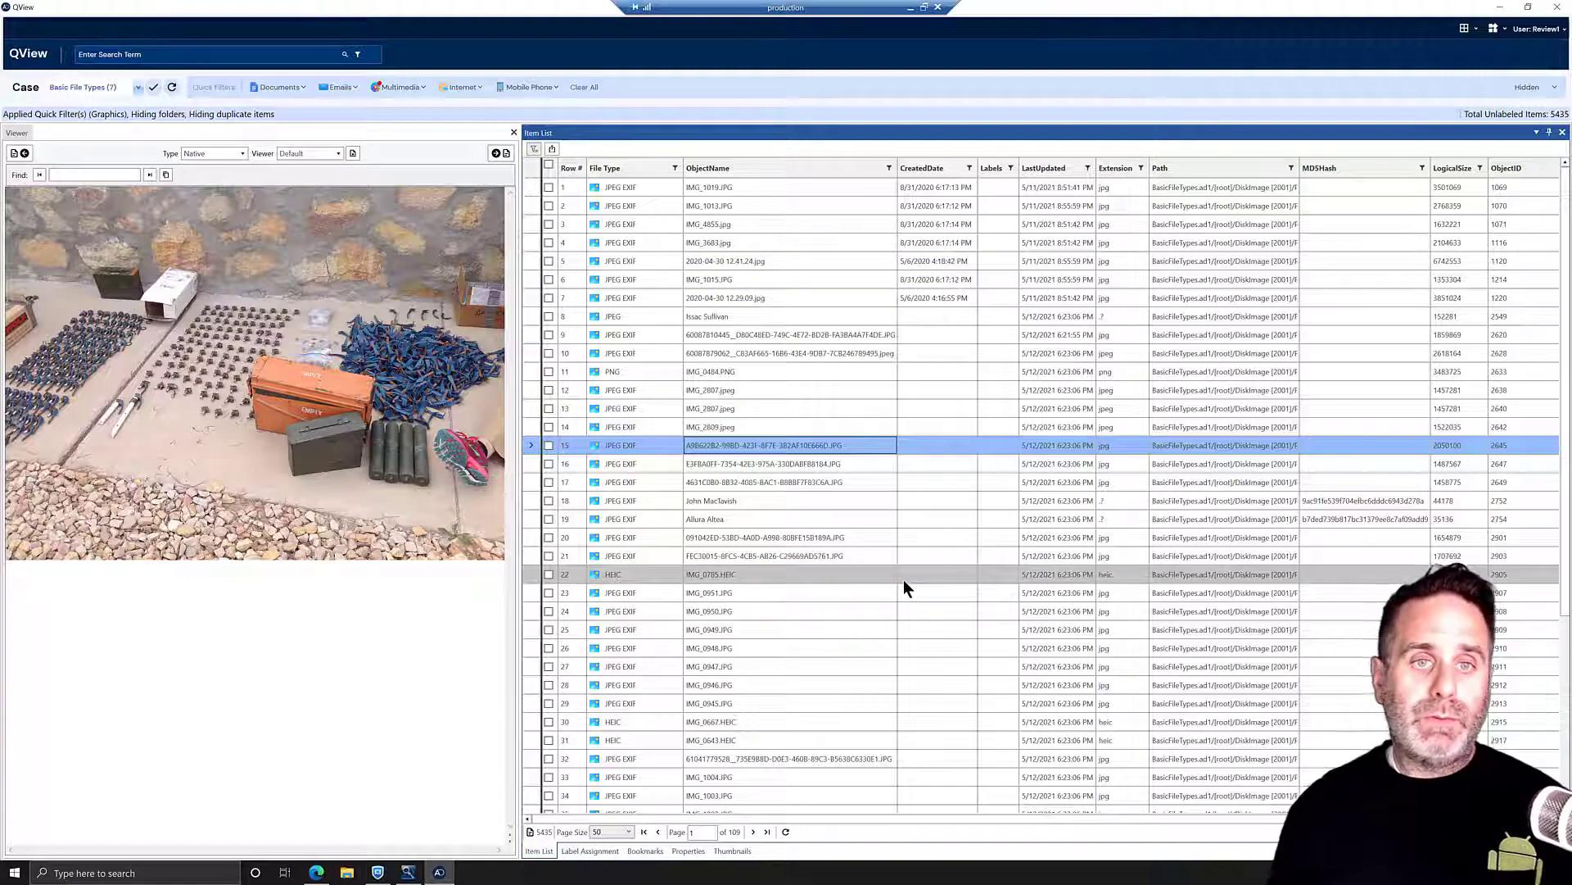
pyautogui.click(497, 154)
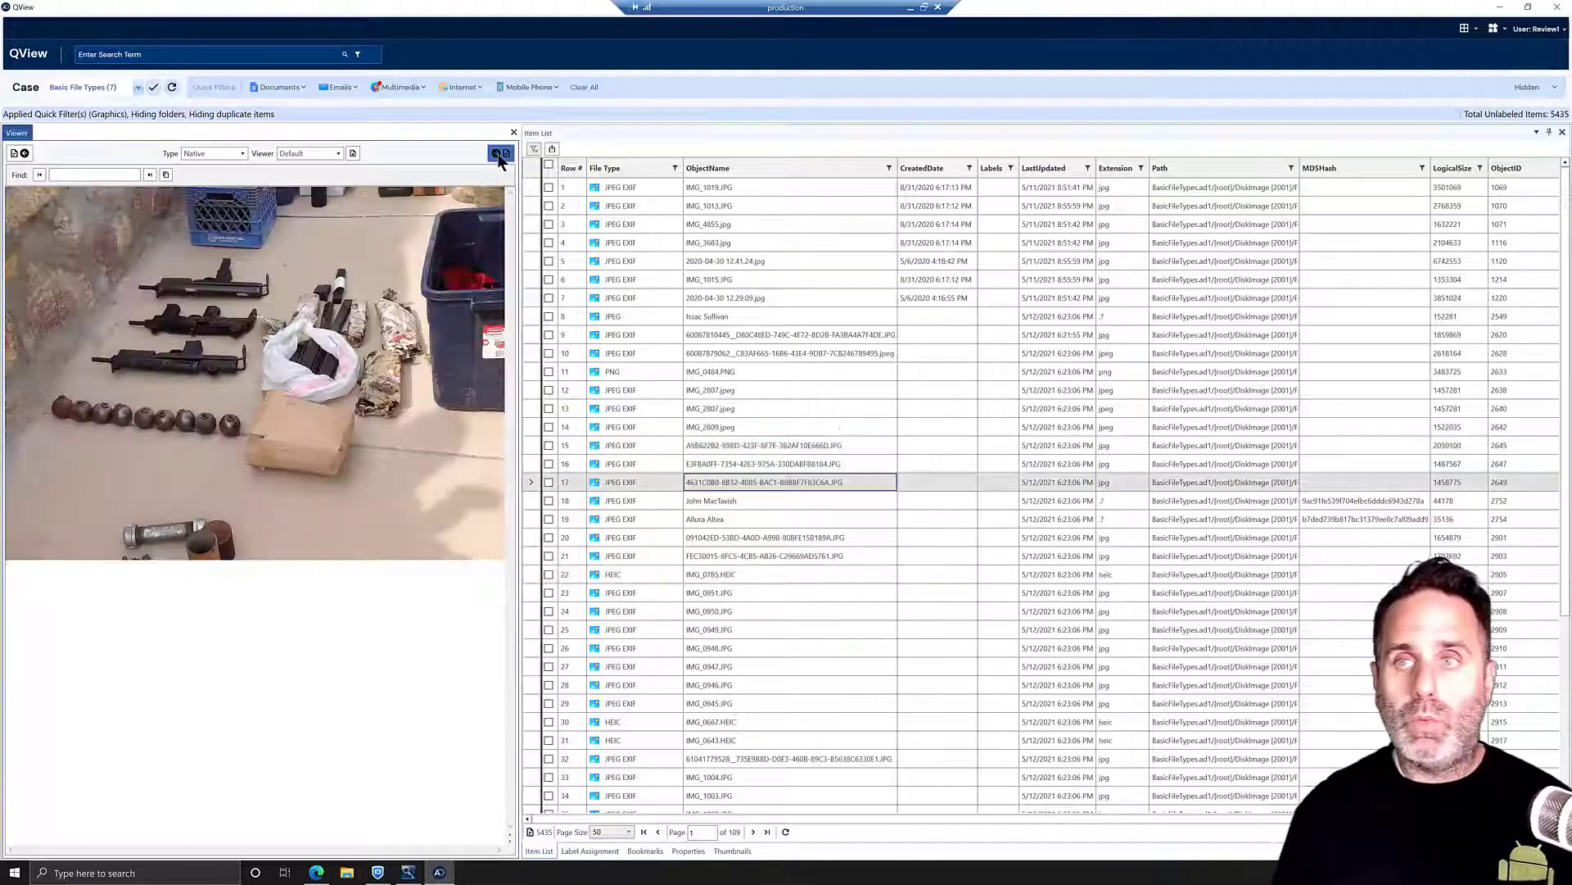
# - Close QView and preview the single photo in FTK's Ammunition bookmark
pyautogui.click(1557, 6)
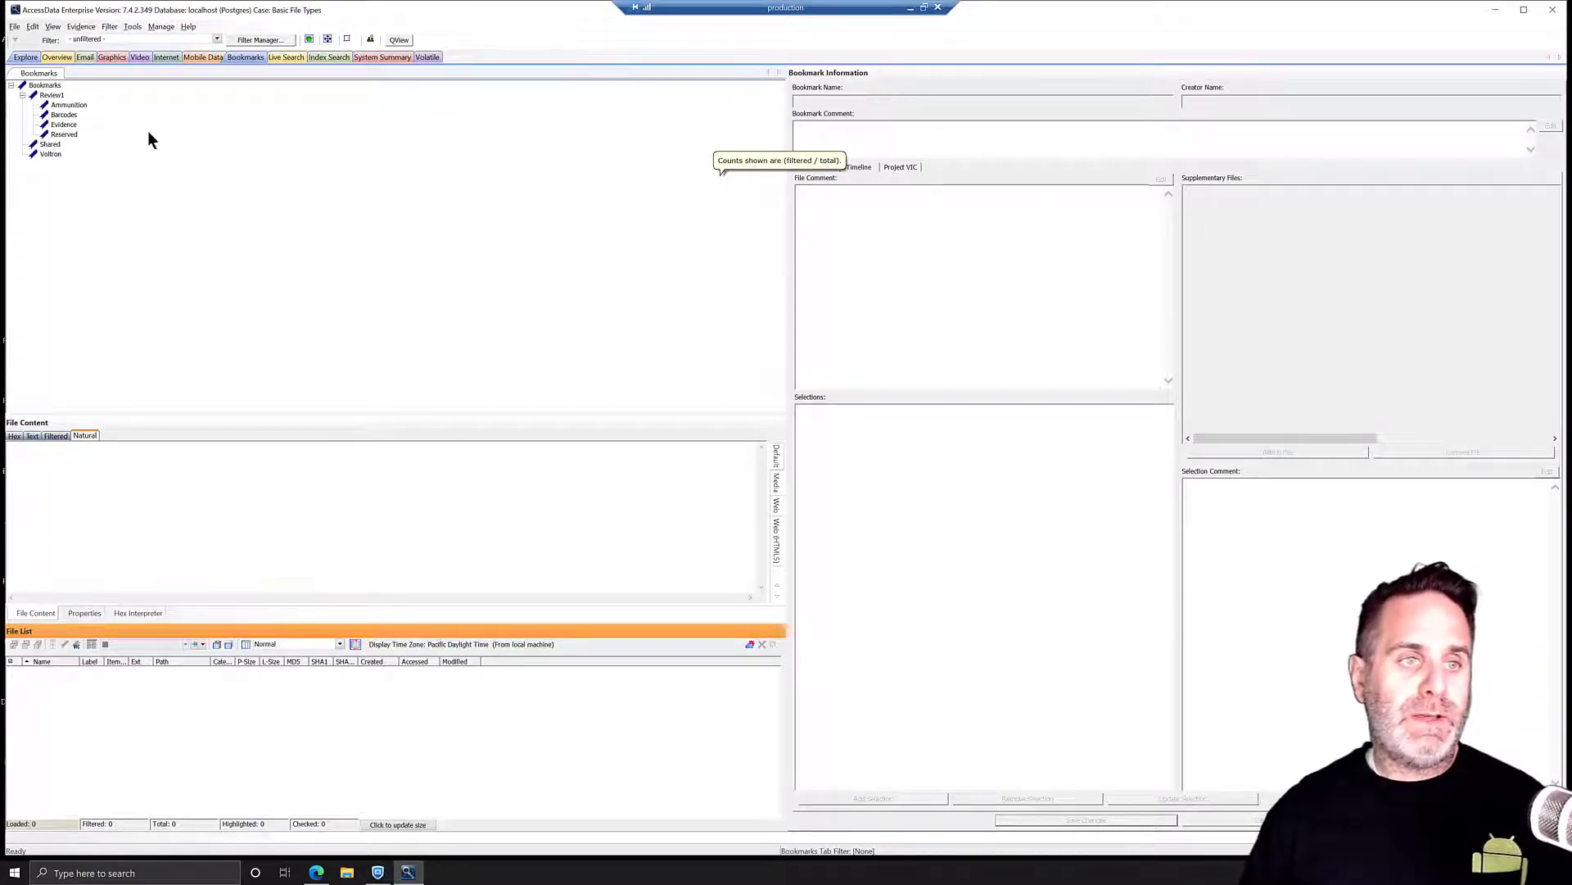
pyautogui.click(81, 105)
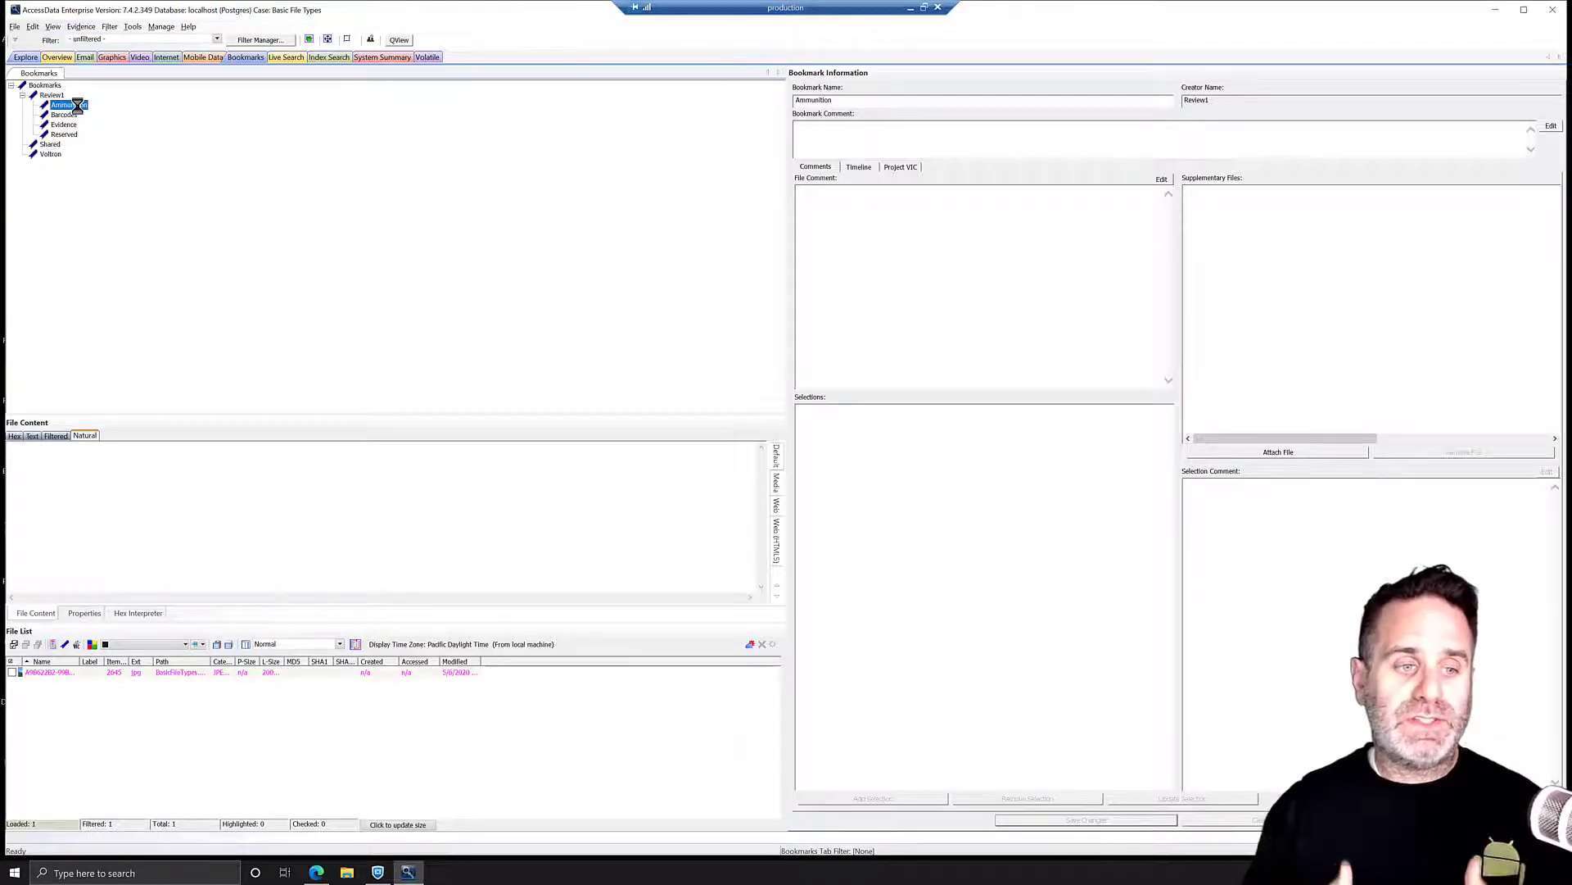
pyautogui.click(53, 672)
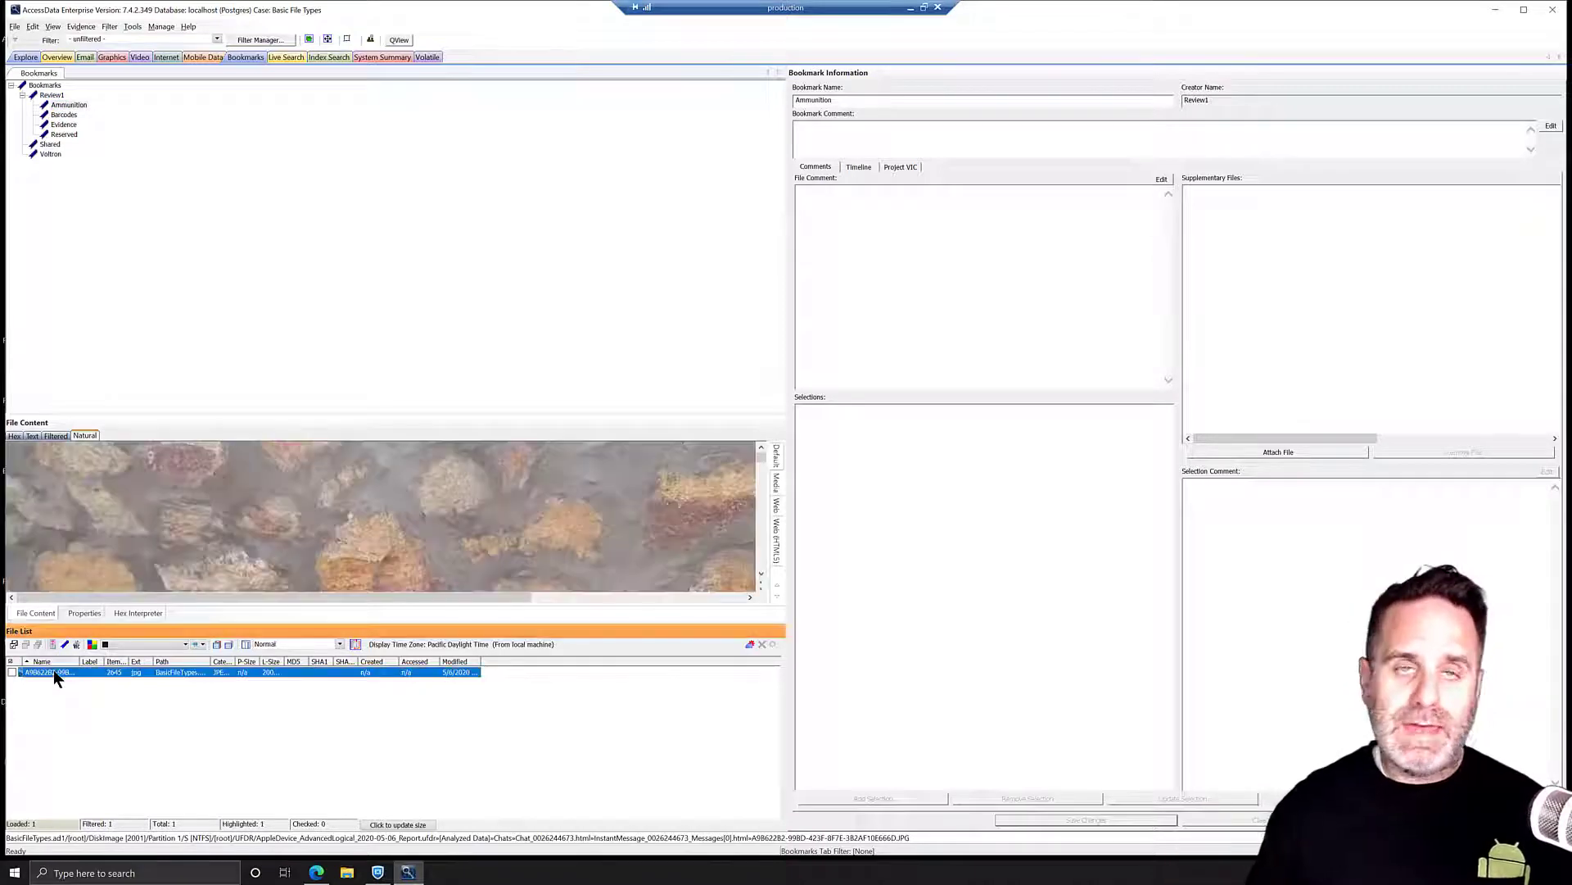
# - Set the photo's display size to Best Fit
pyautogui.rightClick(332, 516)
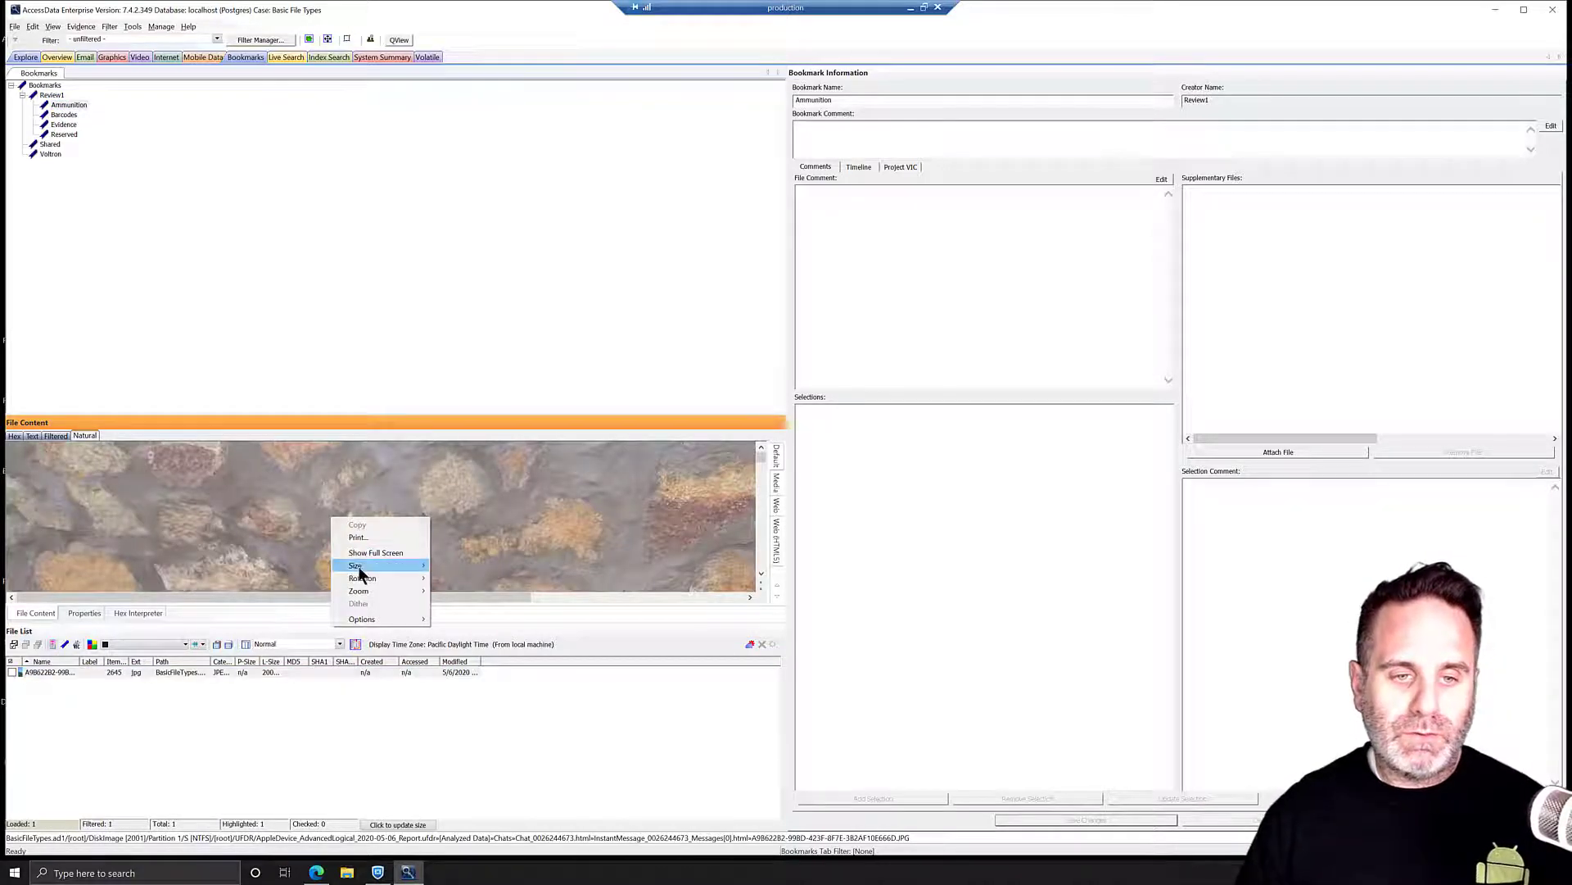
pyautogui.moveTo(360, 569)
pyautogui.click(465, 590)
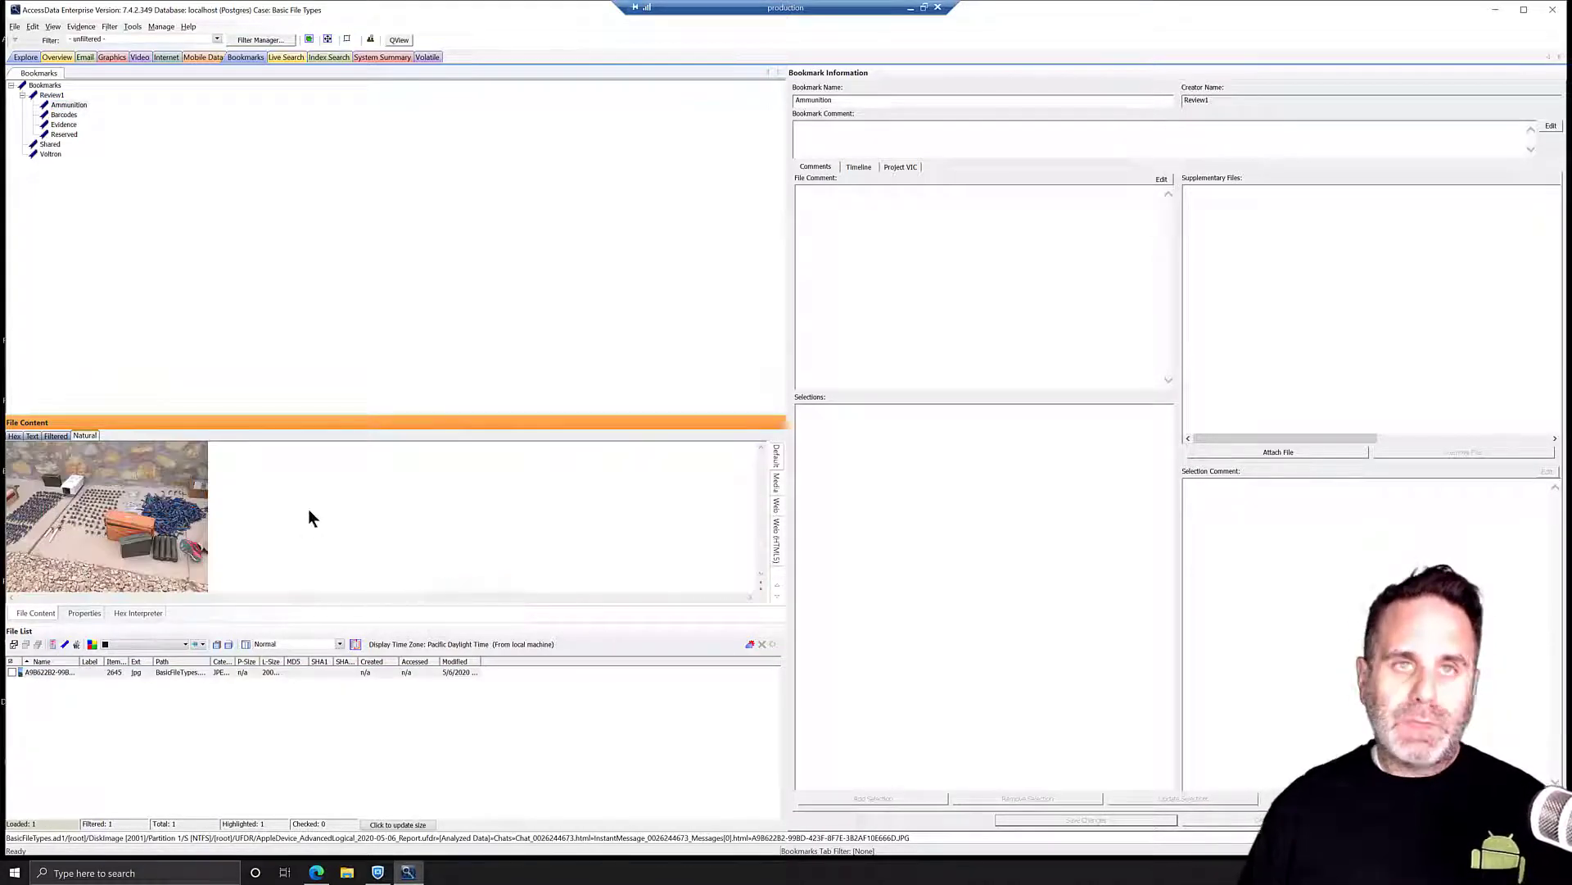